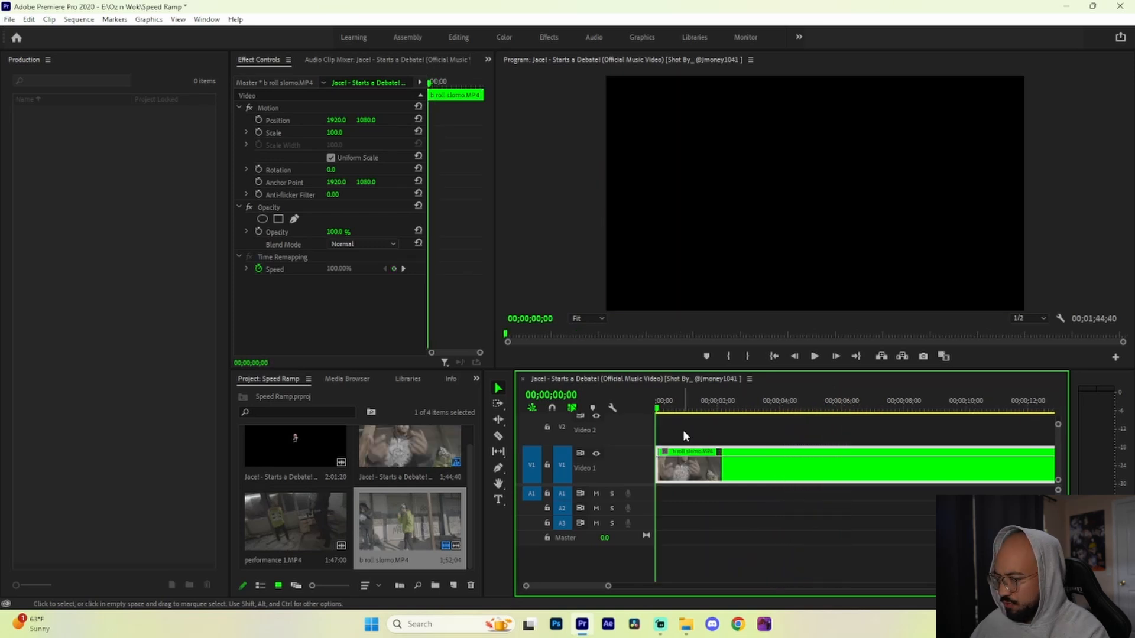
Step: Stop playback and split the b roll slomo.MP4 clip near its start at 00;00;00;54
{"action": "key", "text": "space"}
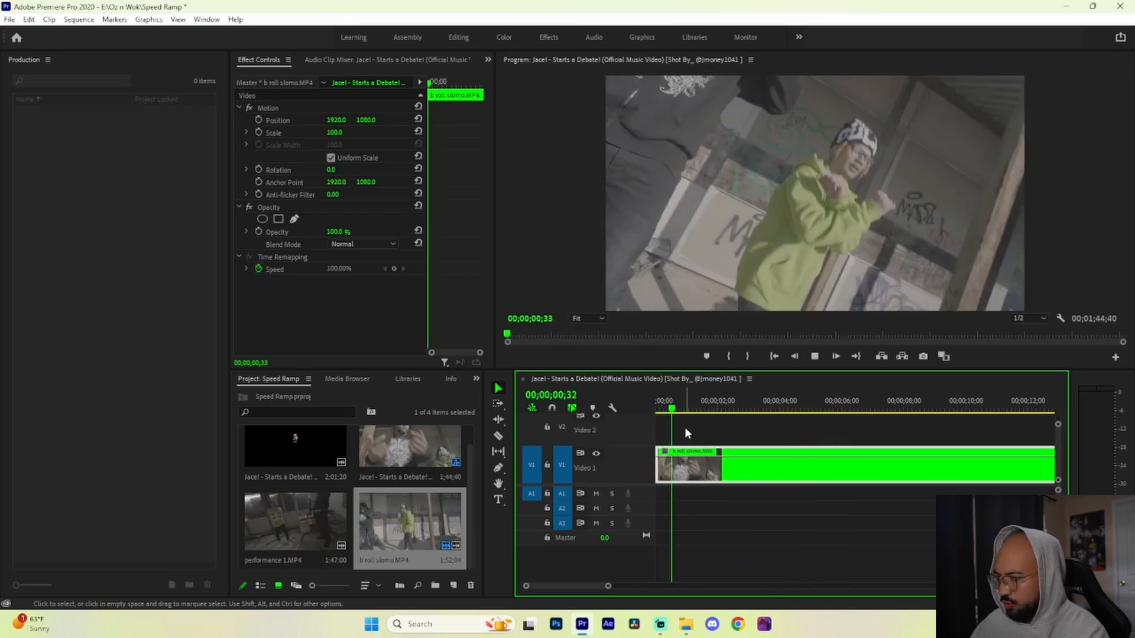
{"action": "left_click_drag", "start_coordinate": [722, 409], "coordinate": [683, 412]}
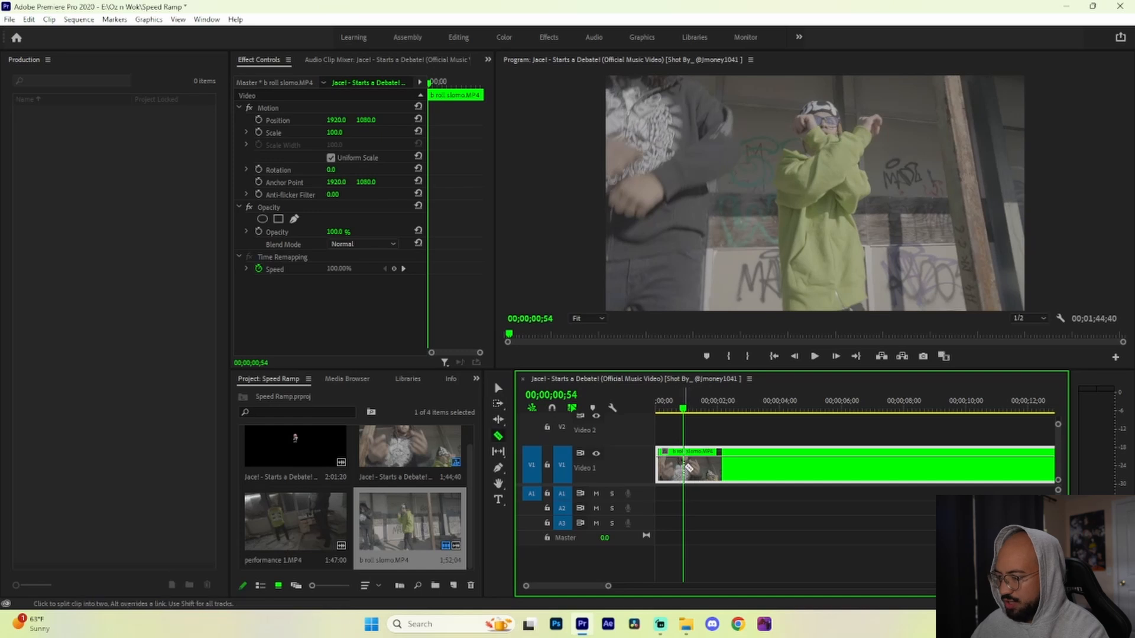
{"action": "left_click", "coordinate": [686, 468]}
{"action": "key", "text": "v"}
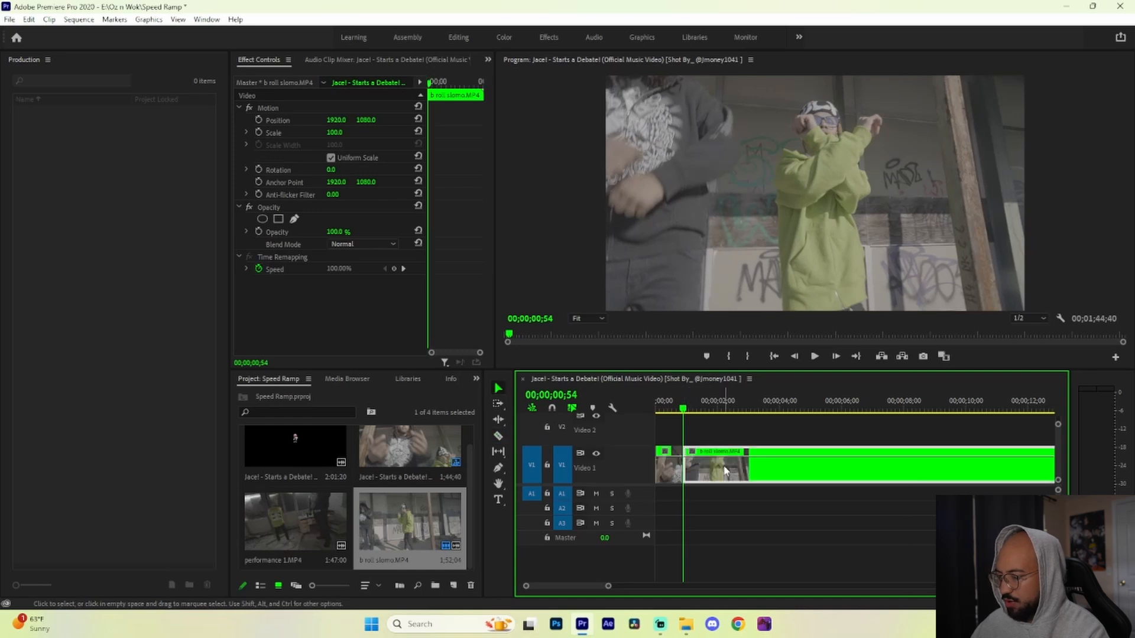
Step: Set the segment after the cut to 50% speed with Optical Flow time interpolation
{"action": "right_click", "coordinate": [722, 470]}
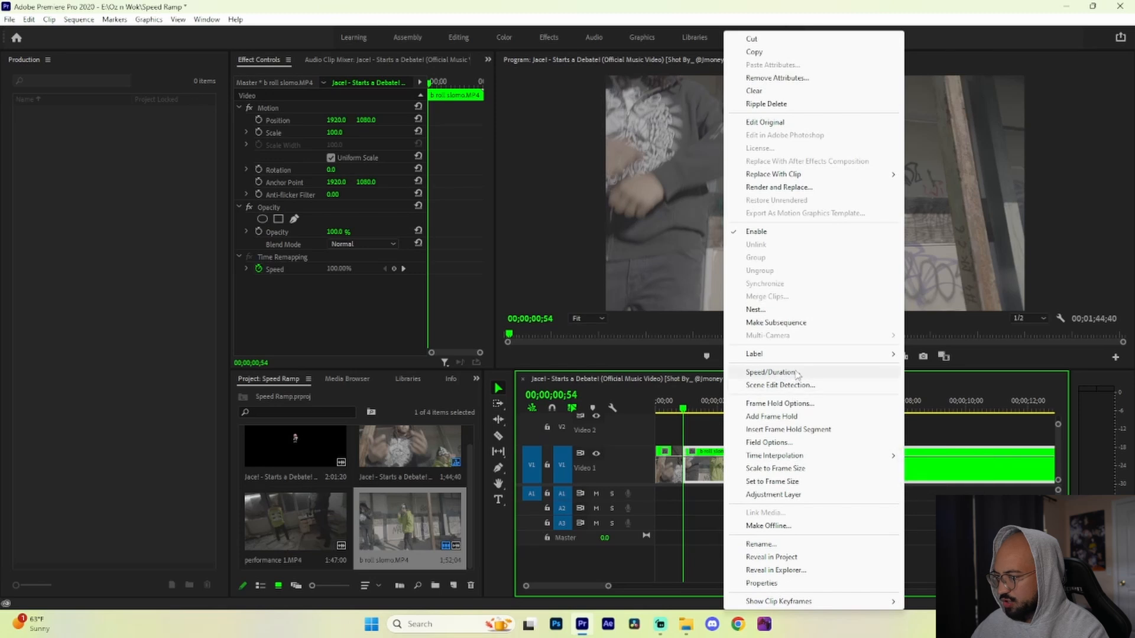
{"action": "left_click", "coordinate": [769, 373]}
{"action": "type", "text": "50"}
{"action": "left_click", "coordinate": [589, 355]}
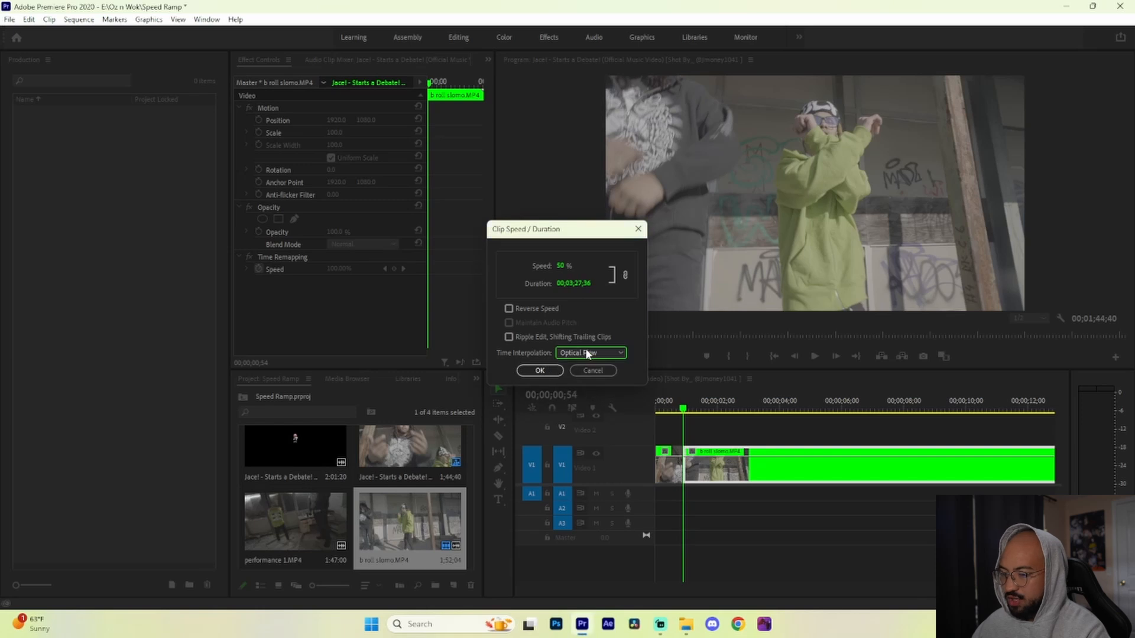
{"action": "left_click", "coordinate": [539, 370]}
Step: Split the slowed clip at 00;00;01;54 and set the segment after the cut to 200% speed
{"action": "key", "text": "space"}
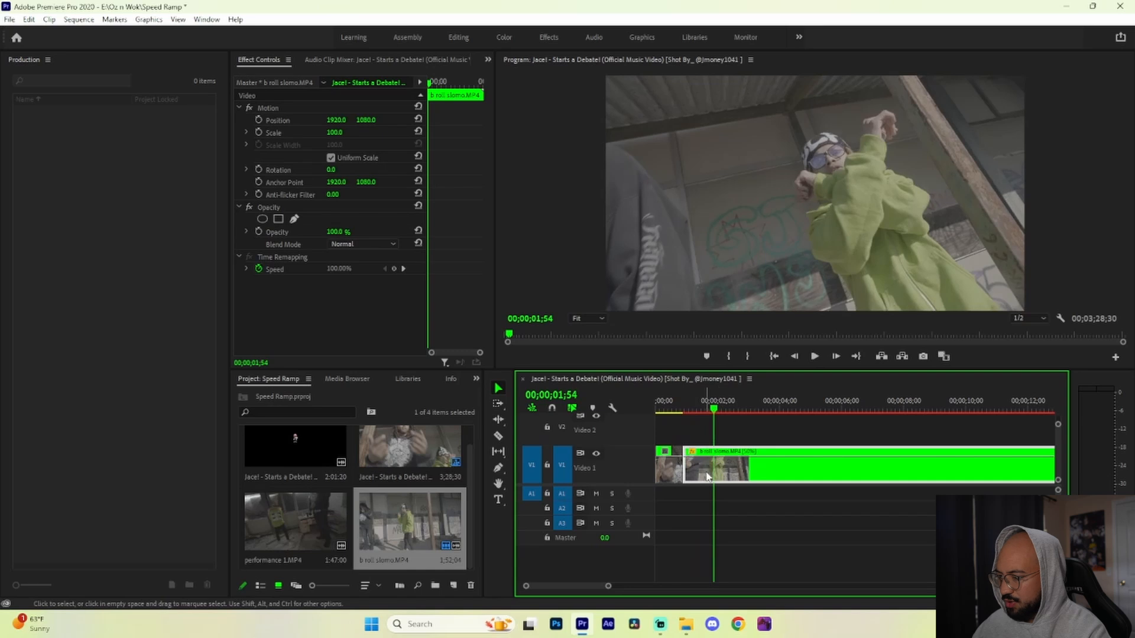
{"action": "left_click", "coordinate": [717, 464]}
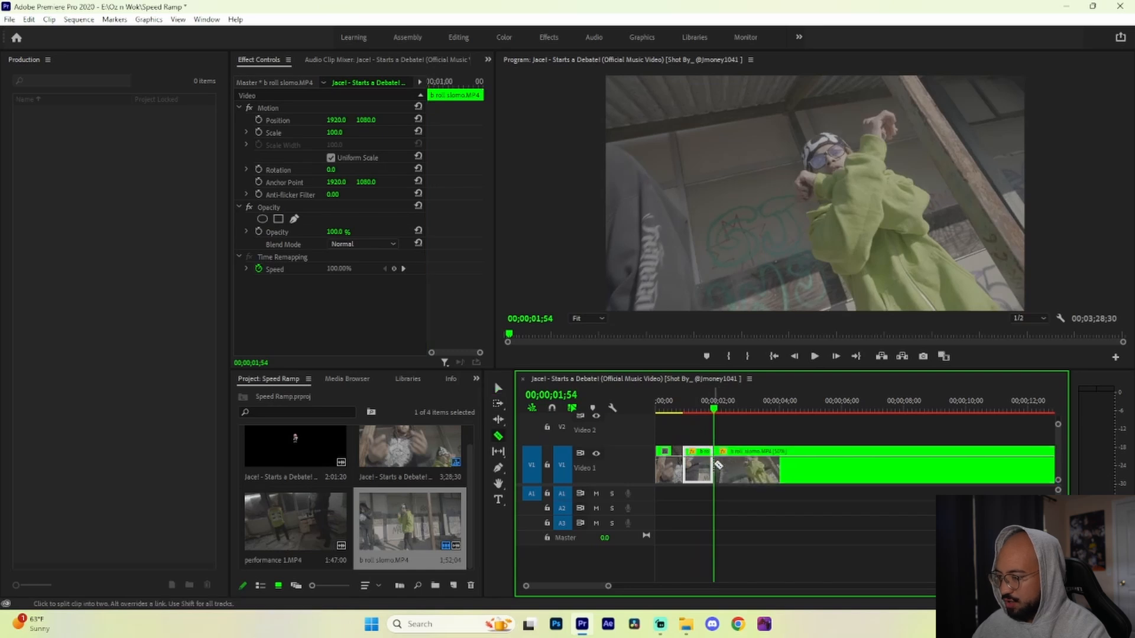
{"action": "key", "text": "v"}
{"action": "left_click", "coordinate": [746, 466]}
{"action": "right_click", "coordinate": [750, 467]}
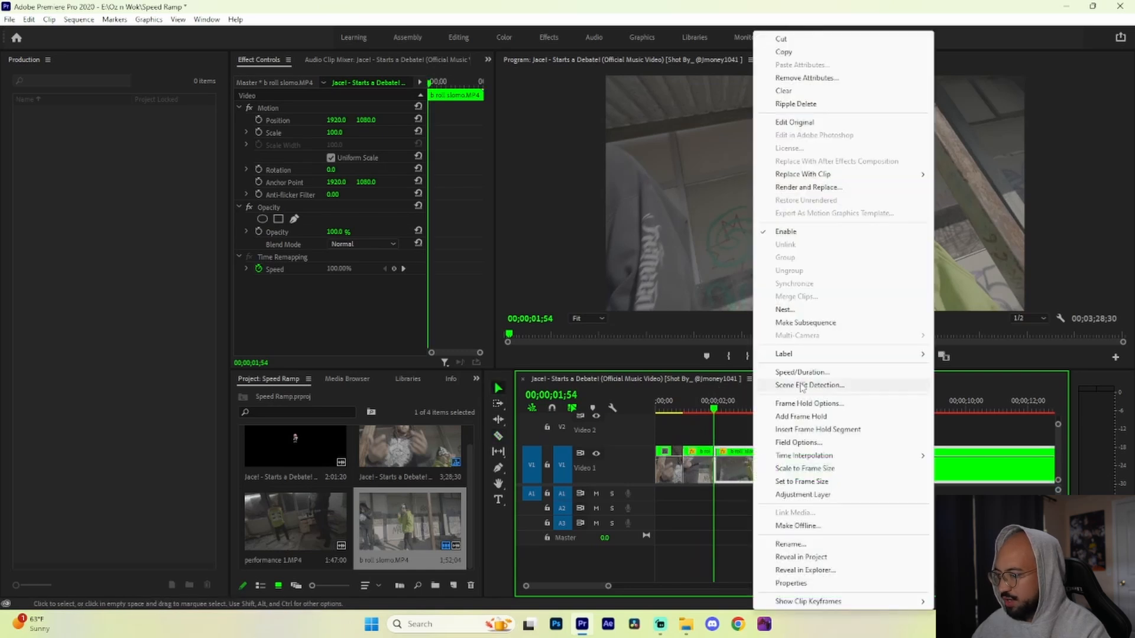
{"action": "left_click", "coordinate": [801, 372]}
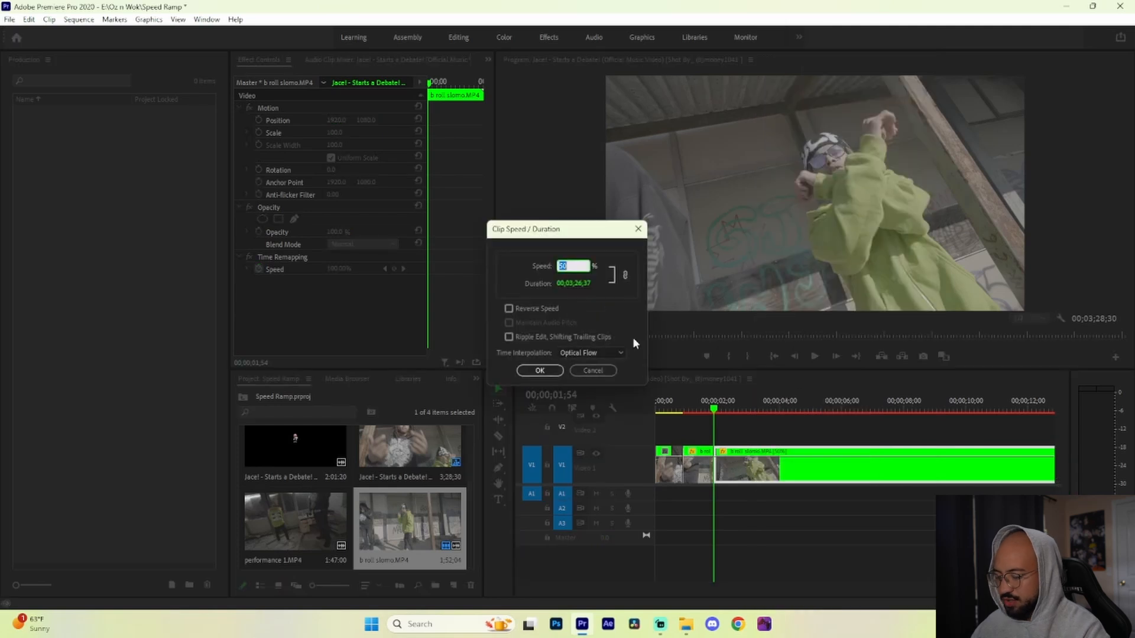
{"action": "type", "text": "200"}
{"action": "left_click", "coordinate": [540, 371]}
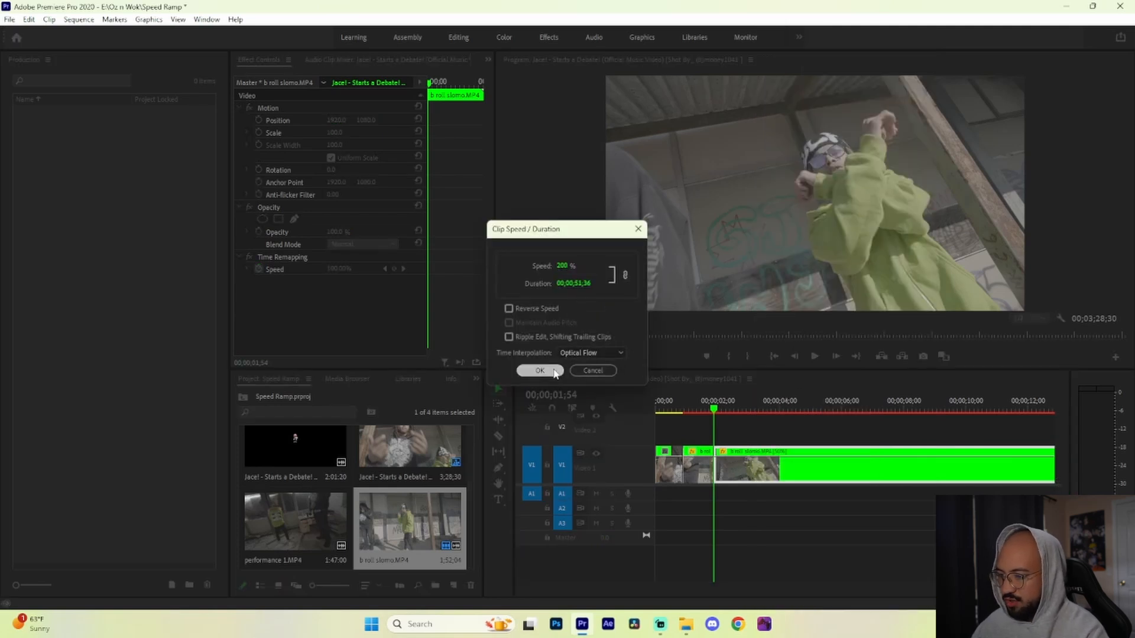
Step: Split the sped-up clip at 00;00;02;45 and set the segment after the cut to 50% speed
{"action": "left_click", "coordinate": [741, 413]}
{"action": "key", "text": "c"}
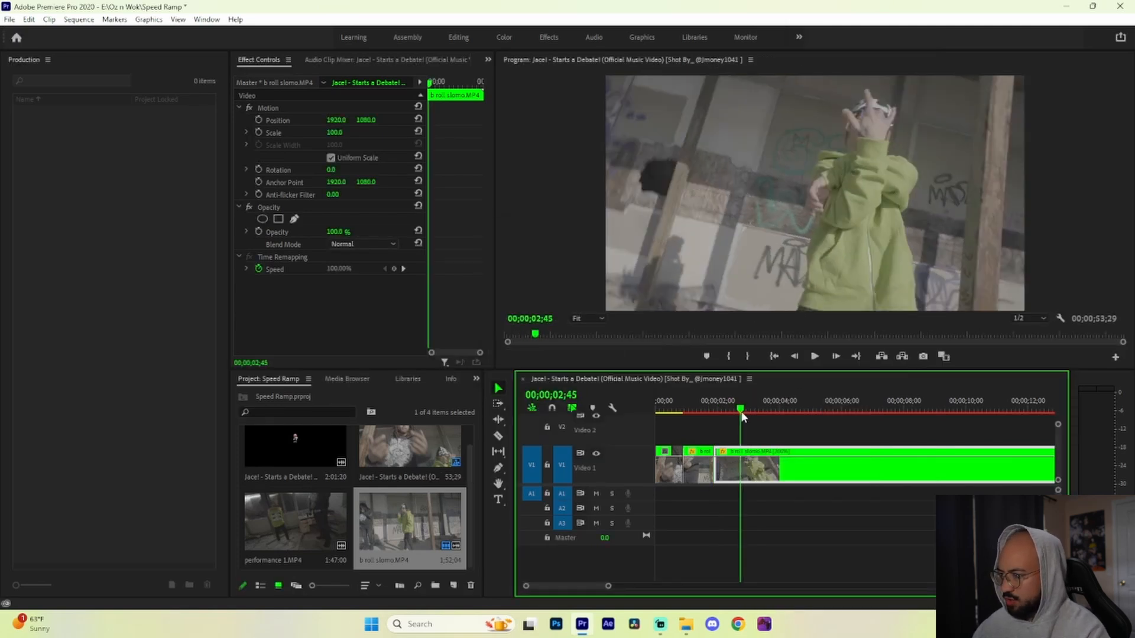
{"action": "left_click", "coordinate": [744, 465]}
{"action": "right_click", "coordinate": [746, 465]}
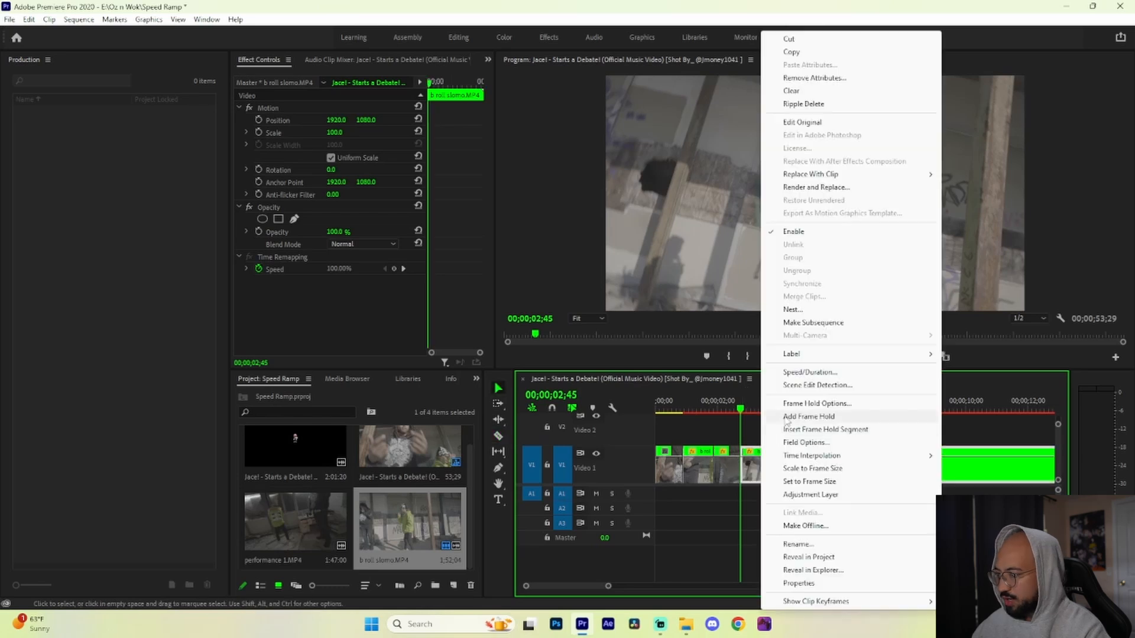
{"action": "left_click", "coordinate": [819, 372]}
{"action": "type", "text": "50"}
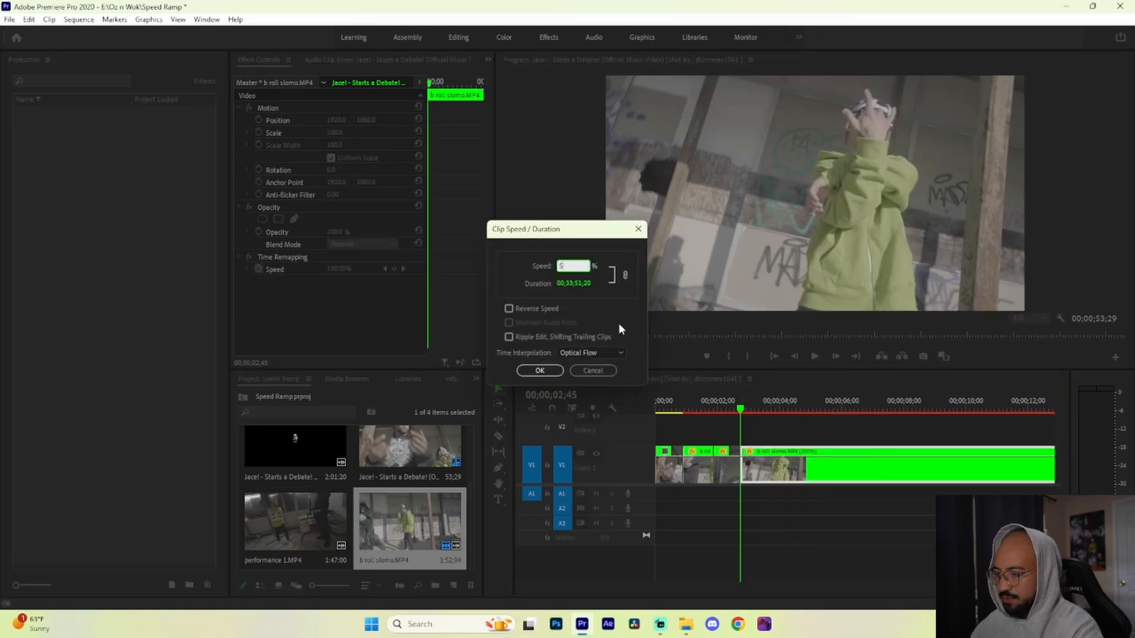
{"action": "left_click", "coordinate": [540, 371]}
Step: Play through to 00;00;04;05, split the clip there and set the segment after the cut to 200% speed
{"action": "key", "text": "Home"}
{"action": "key", "text": "space"}
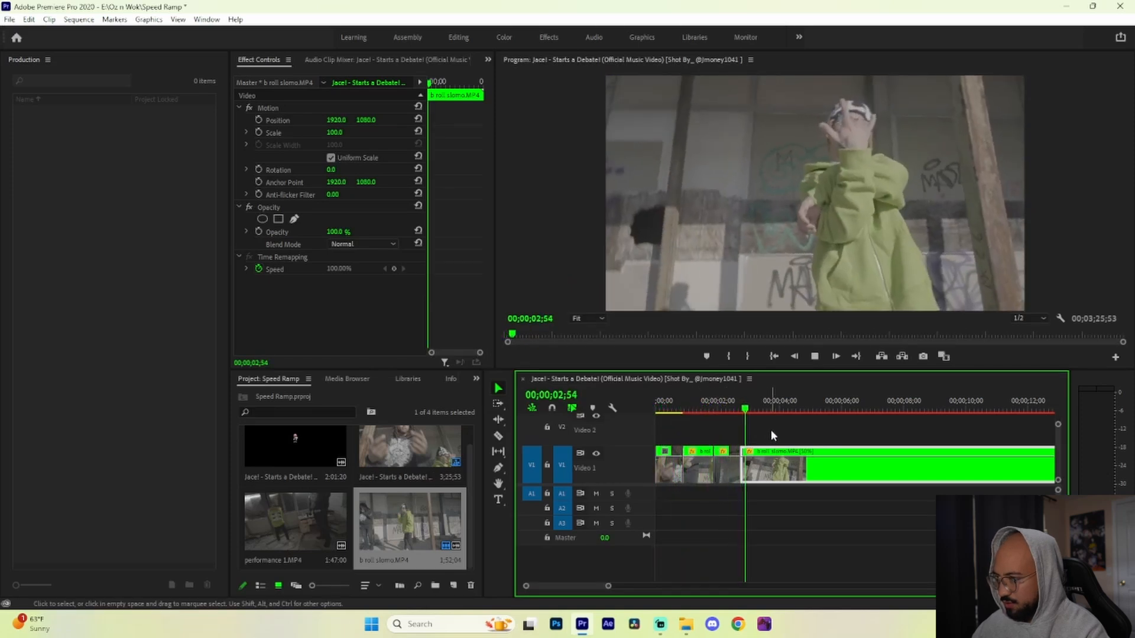
{"action": "key", "text": "space"}
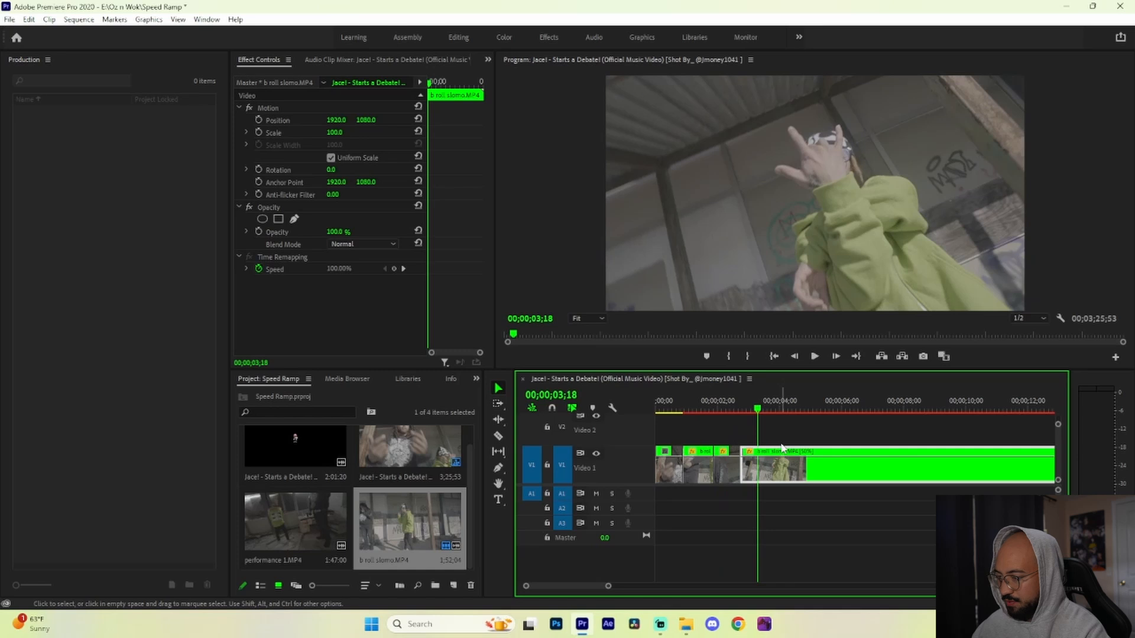
{"action": "key", "text": "space"}
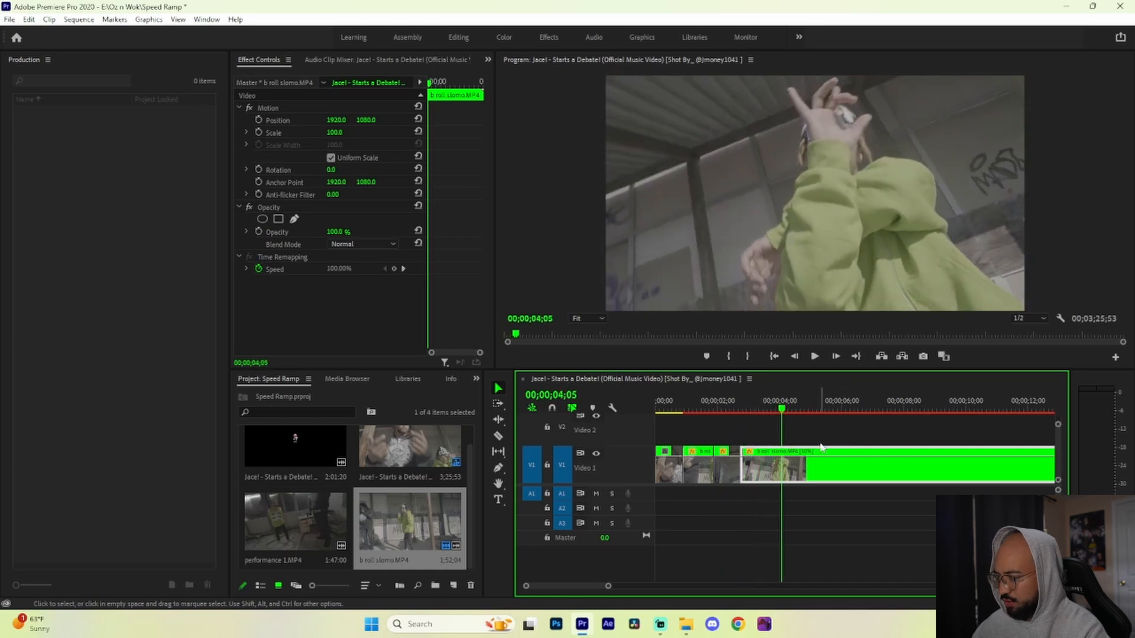
{"action": "left_click", "coordinate": [783, 467]}
{"action": "key", "text": "v"}
{"action": "right_click", "coordinate": [805, 466]}
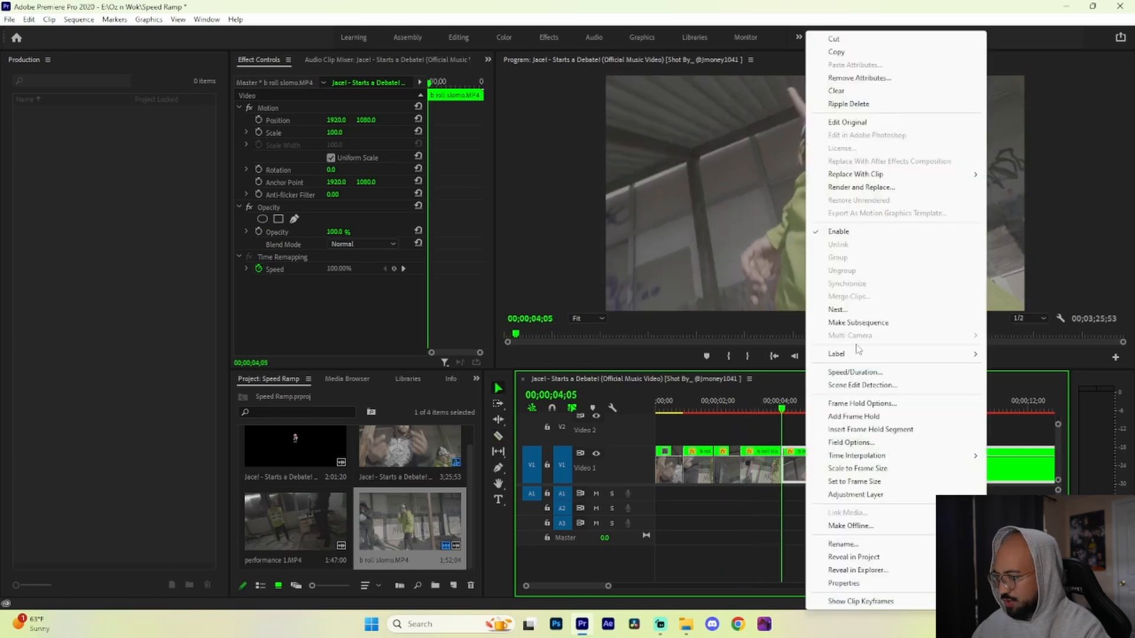
{"action": "left_click", "coordinate": [860, 373]}
{"action": "type", "text": "200"}
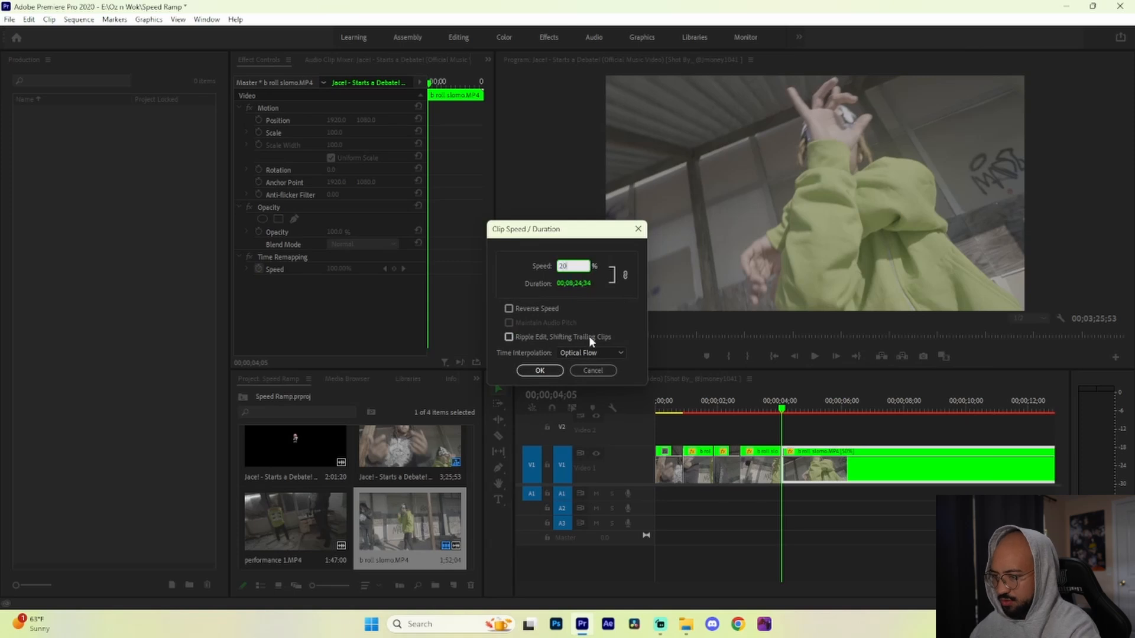
{"action": "left_click", "coordinate": [539, 371]}
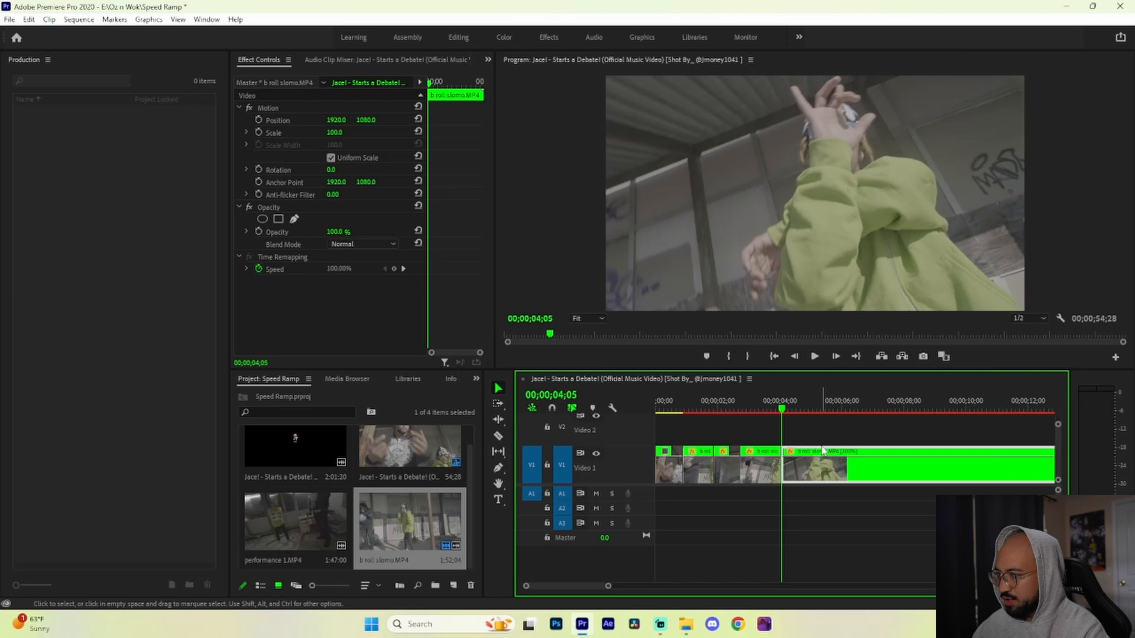
Step: Split the last segment at 00;00;04;41 and set the part after the cut to 50% speed
{"action": "key", "text": "c"}
{"action": "key", "text": "space"}
{"action": "left_click", "coordinate": [803, 459]}
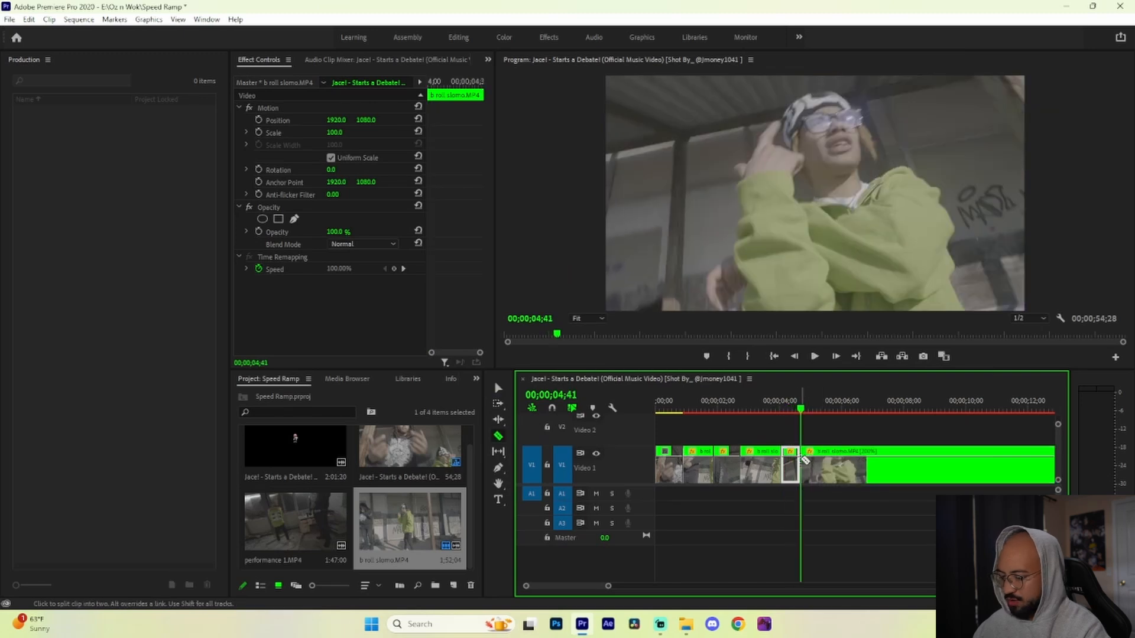
{"action": "key", "text": "v"}
{"action": "left_click", "coordinate": [834, 464]}
{"action": "right_click", "coordinate": [834, 464]}
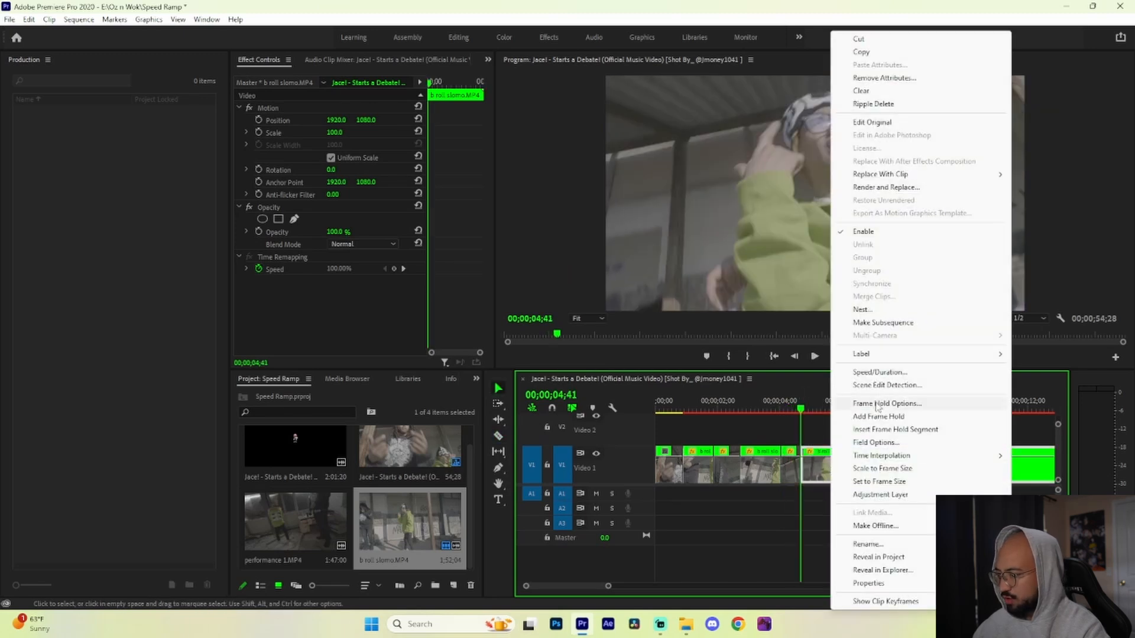
{"action": "left_click", "coordinate": [890, 375]}
{"action": "type", "text": "50"}
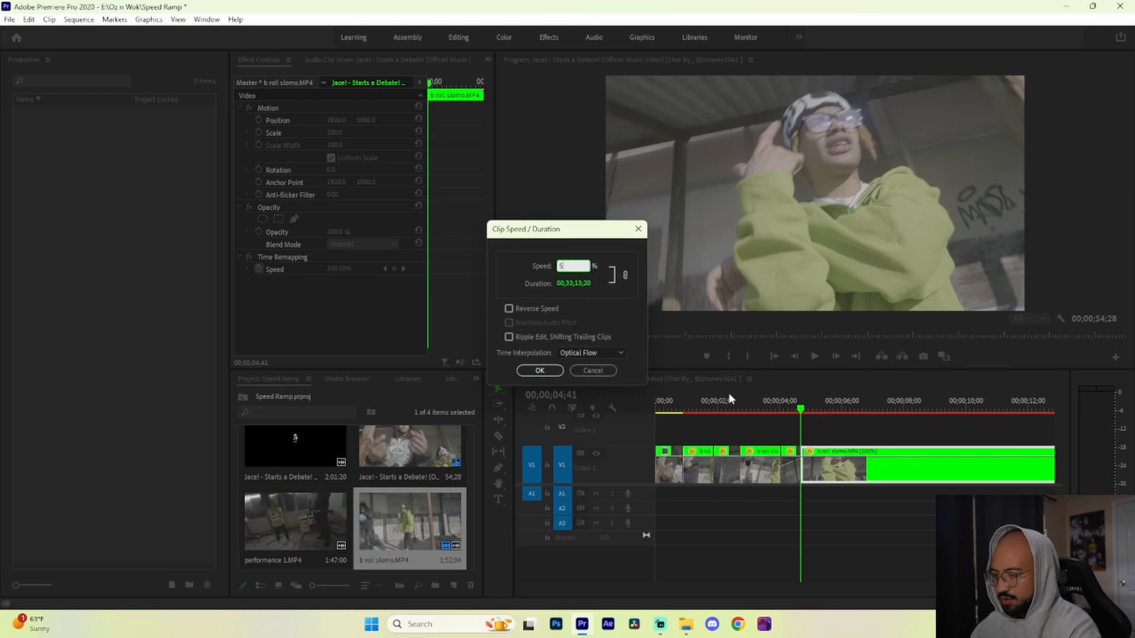
{"action": "left_click", "coordinate": [540, 370]}
Step: Preview the ramped cuts, split the last segment at 00;00;05;32 and set the part after the cut to 200% speed
{"action": "left_click", "coordinate": [697, 413]}
{"action": "key", "text": "space"}
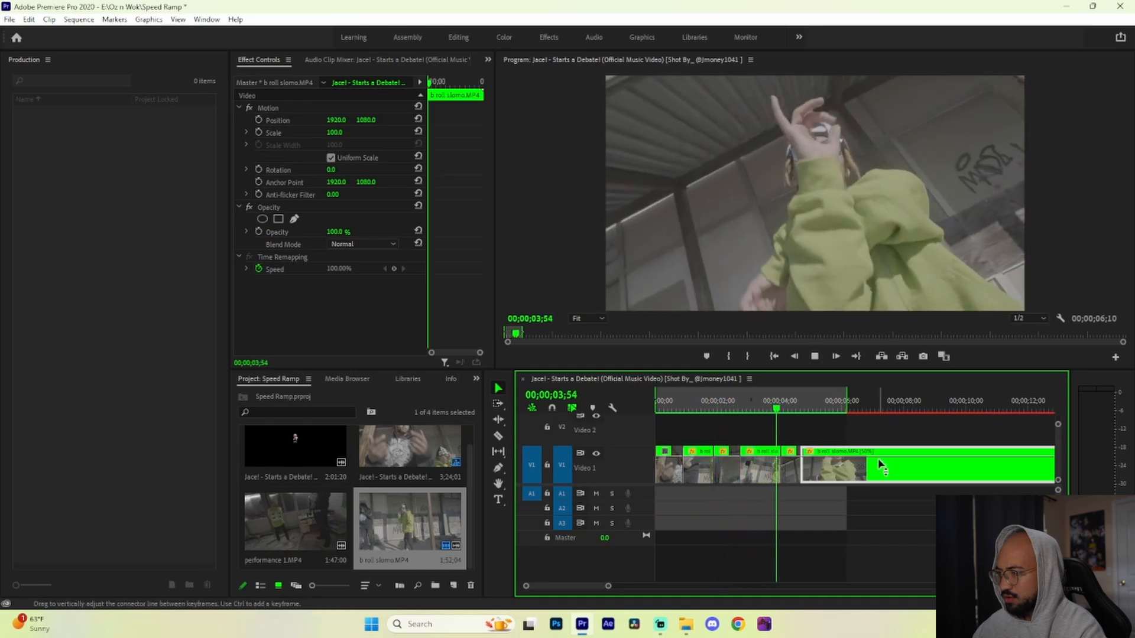
{"action": "mouse_move", "coordinate": [807, 409]}
{"action": "left_mouse_down"}
{"action": "mouse_move", "coordinate": [800, 417]}
{"action": "mouse_move", "coordinate": [826, 414]}
{"action": "left_mouse_up"}
{"action": "key", "text": "c"}
{"action": "left_click", "coordinate": [829, 463]}
{"action": "key", "text": "ctrl+r"}
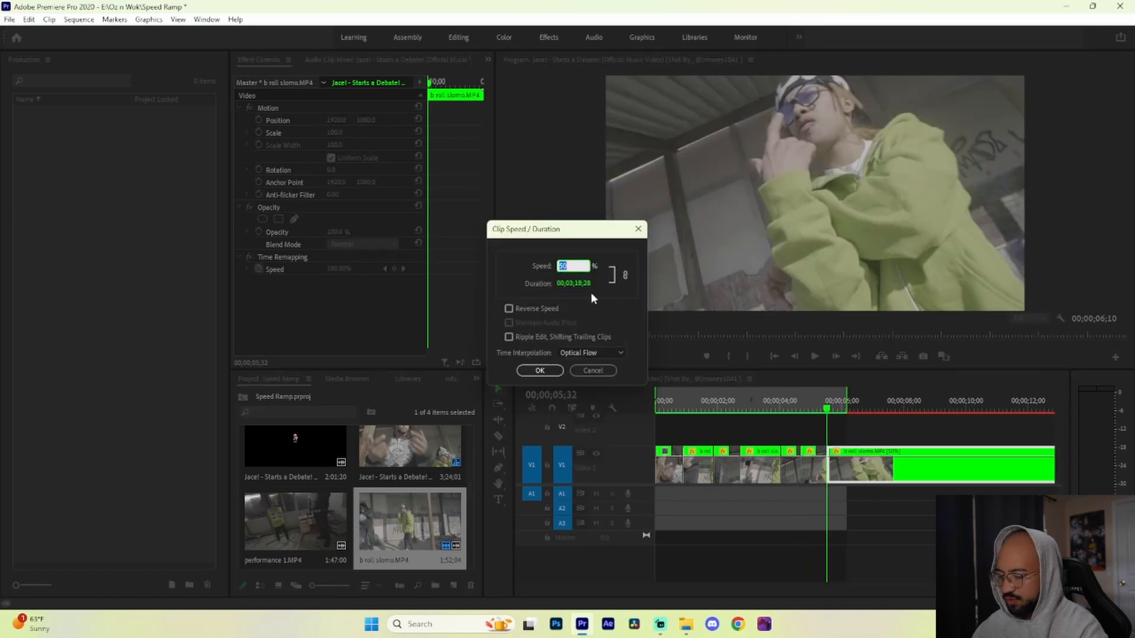
{"action": "type", "text": "200"}
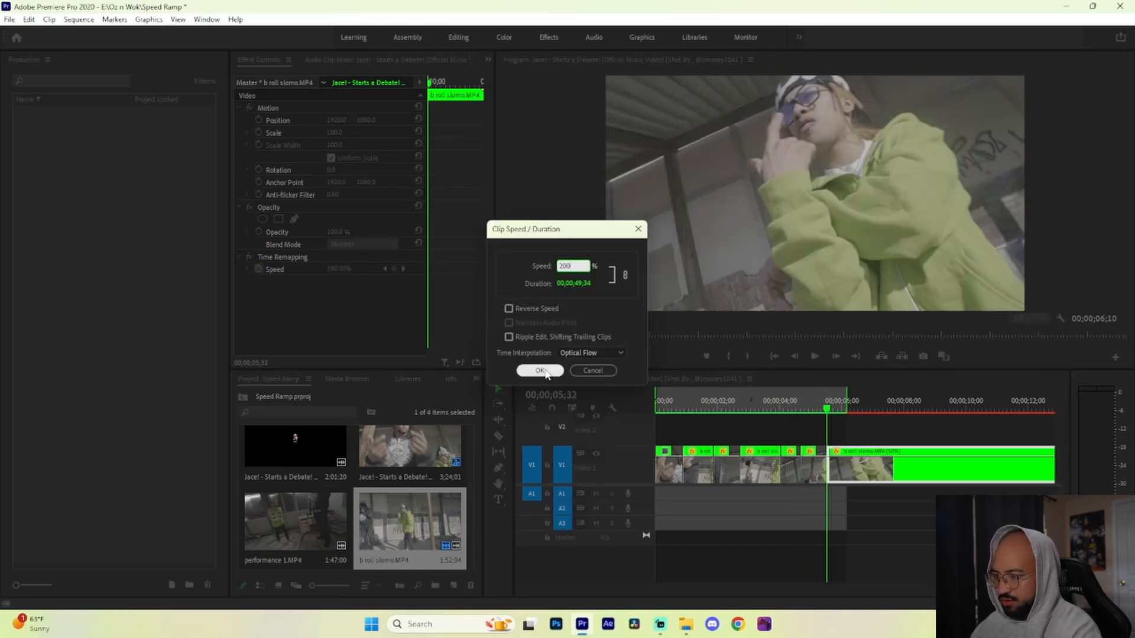
{"action": "left_click", "coordinate": [540, 370]}
Step: Cut out the footage from shortly after the last 200% cut up to 00;00;23;34 and move the remaining clip to close the gap
{"action": "left_click", "coordinate": [837, 466]}
{"action": "key", "text": "v"}
{"action": "key", "text": "minus"}
{"action": "key", "text": "minus"}
{"action": "left_click_drag", "start_coordinate": [813, 413], "coordinate": [813, 422]}
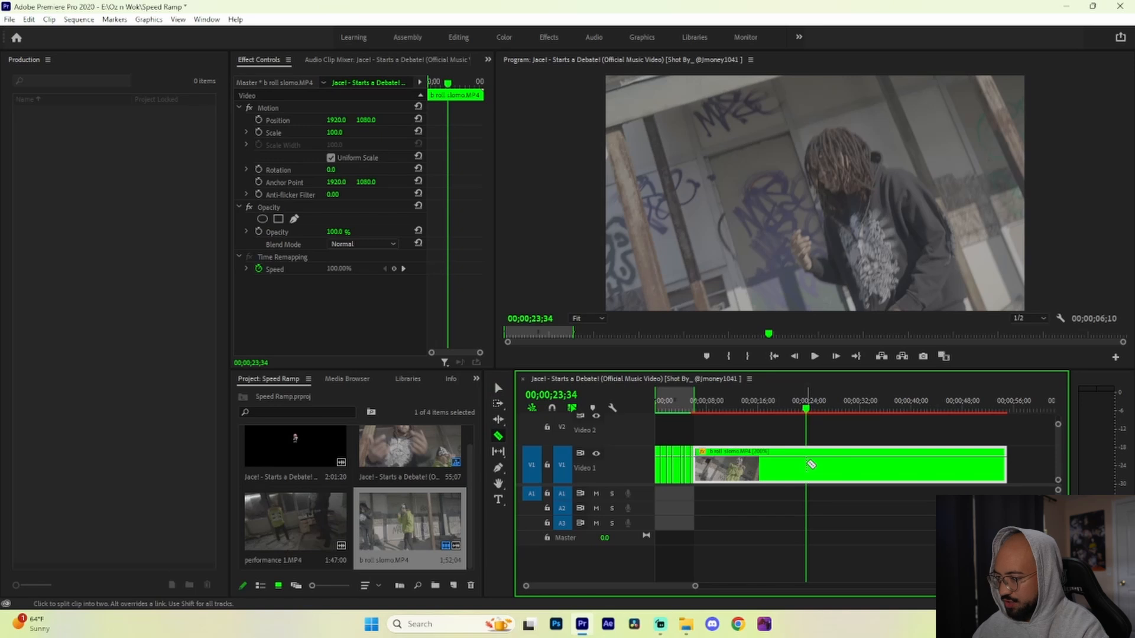
{"action": "left_click", "coordinate": [807, 465]}
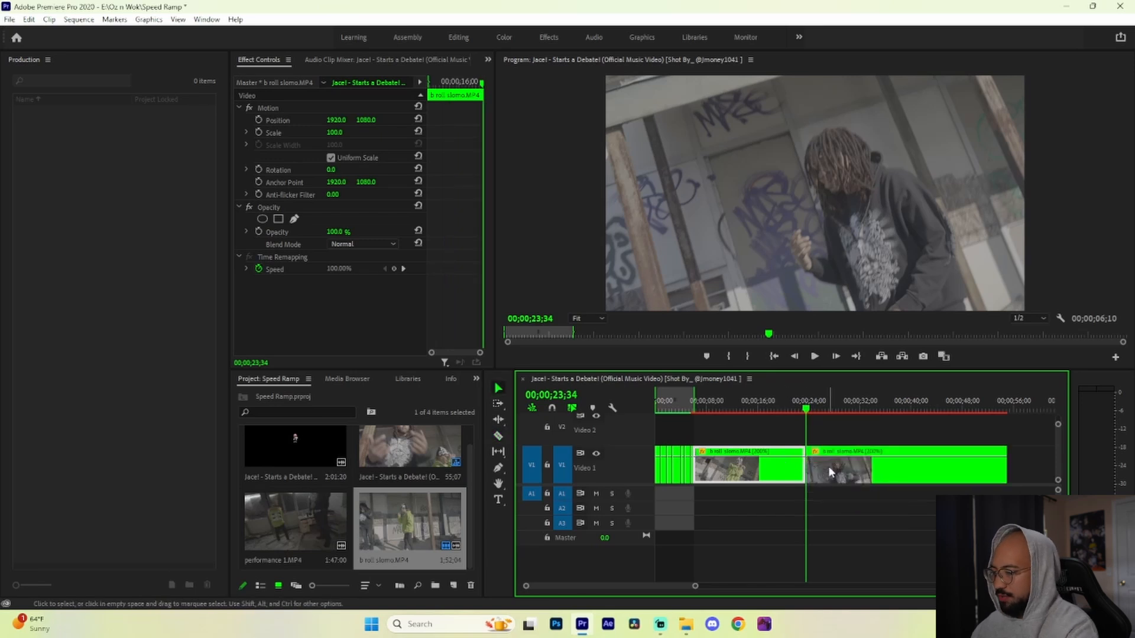
{"action": "key", "text": "Delete"}
{"action": "left_click_drag", "start_coordinate": [845, 467], "coordinate": [736, 467]}
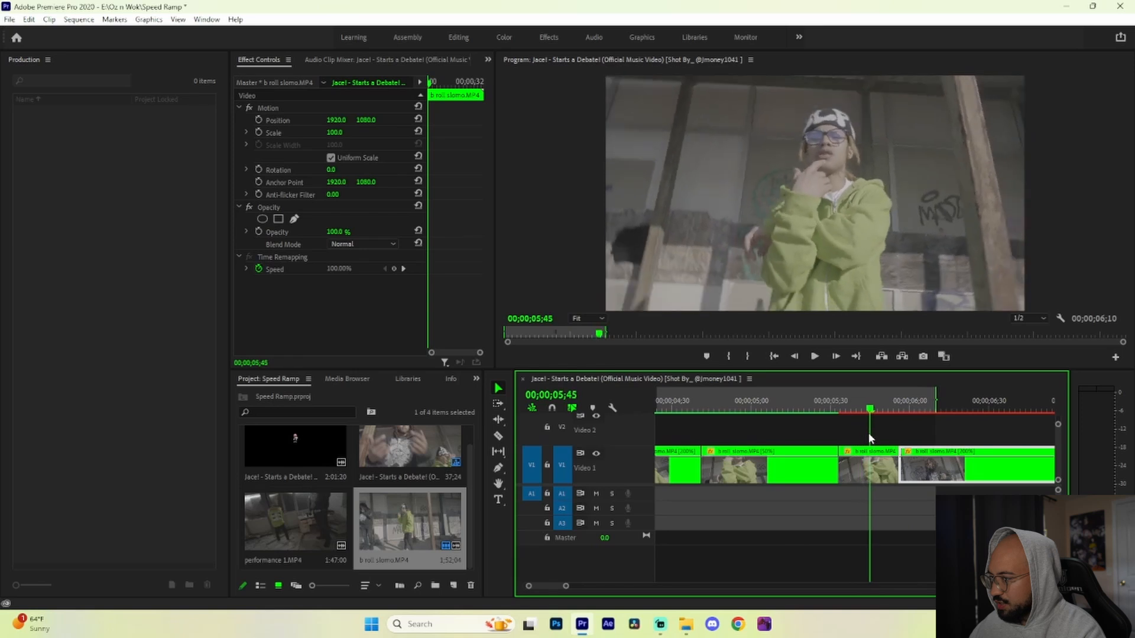
Step: Split the moved clip at 00;00;06;14 and set the segment after the cut to 50% speed
{"action": "left_click_drag", "start_coordinate": [867, 433], "coordinate": [945, 456]}
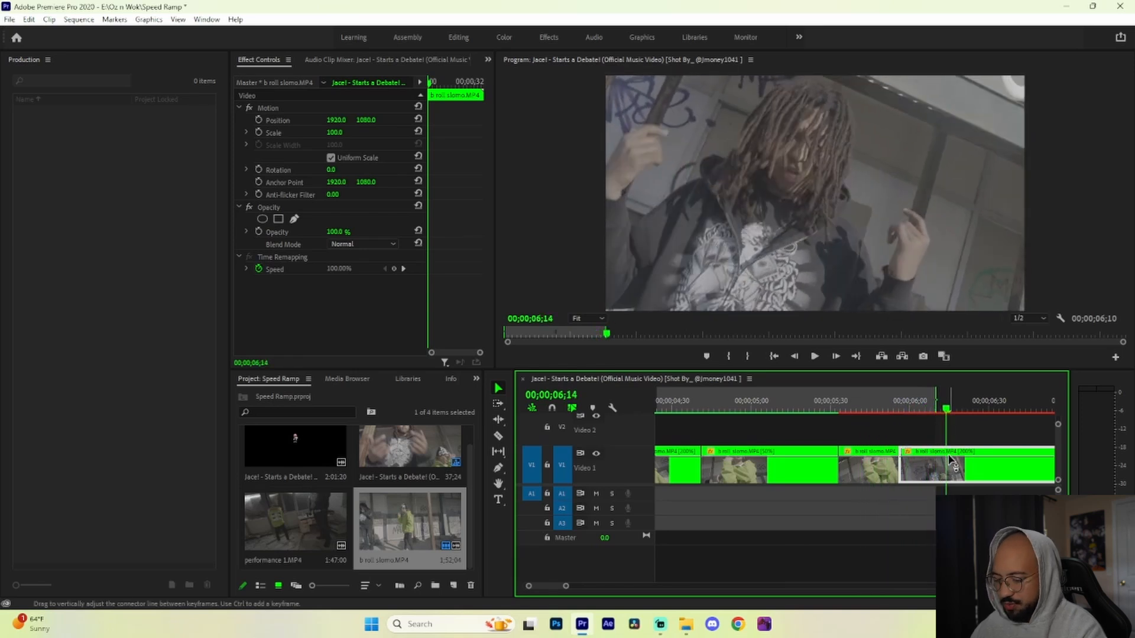
{"action": "key", "text": "ctrl+r"}
{"action": "left_click", "coordinate": [536, 370]}
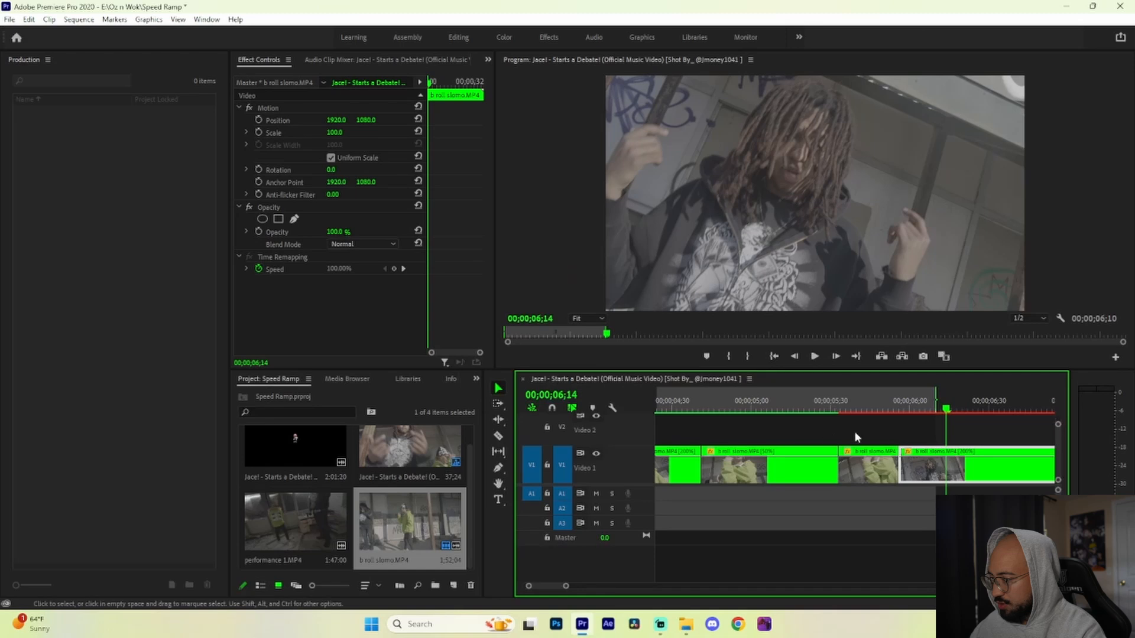
{"action": "left_click", "coordinate": [947, 465]}
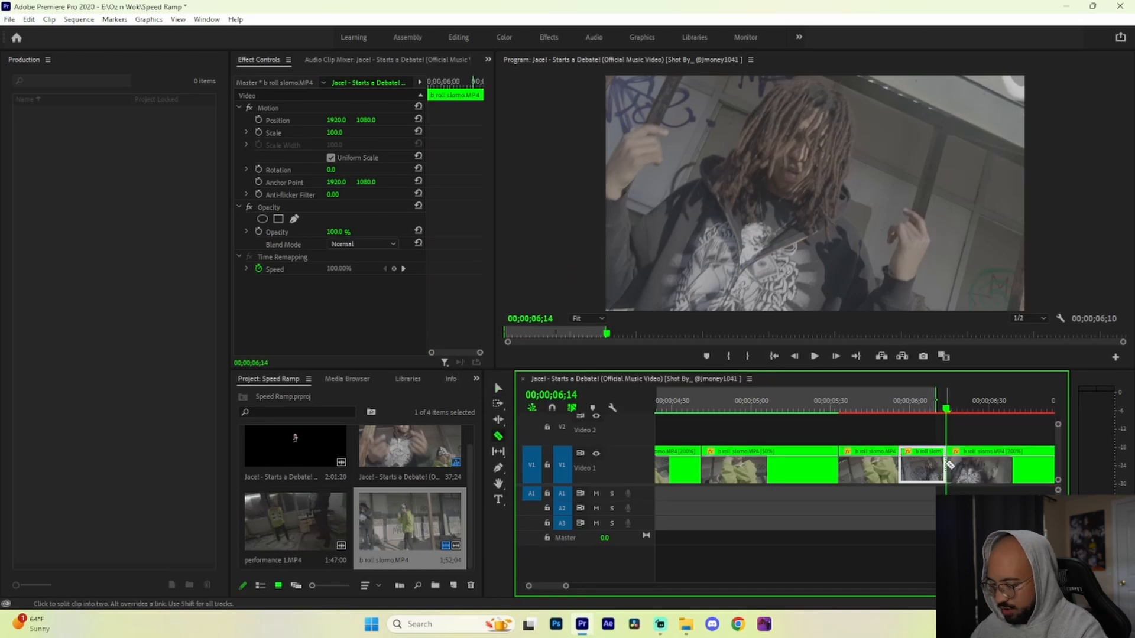
{"action": "right_click", "coordinate": [969, 465]}
{"action": "left_click", "coordinate": [993, 367]}
{"action": "type", "text": "50"}
{"action": "left_click", "coordinate": [539, 371]}
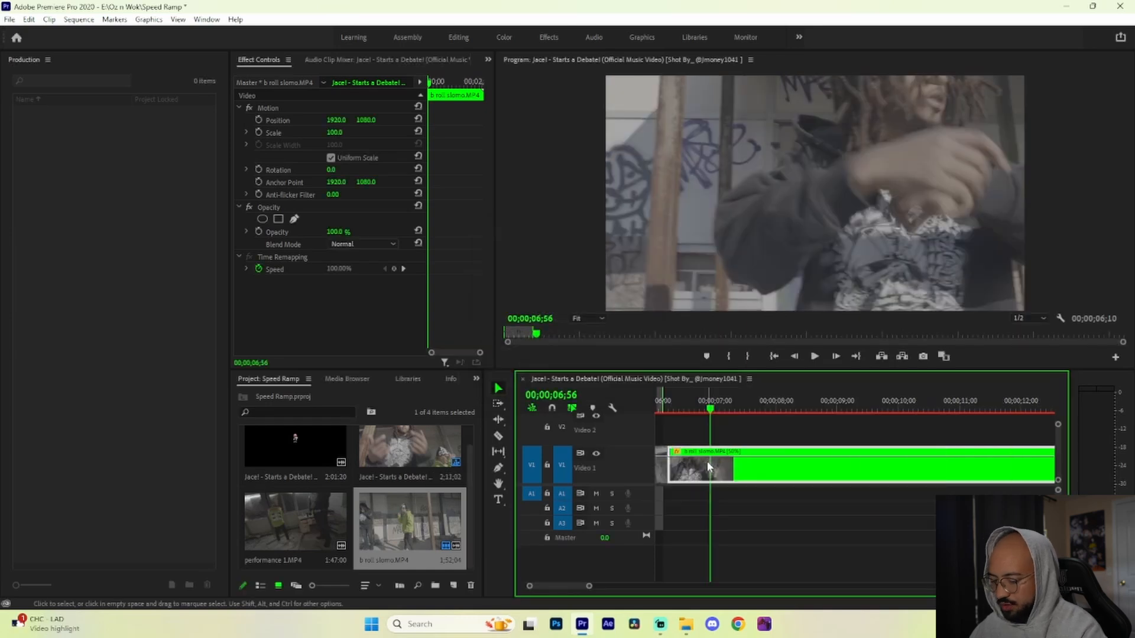
Step: Split the last segment at 00;00;06;56 and set the part after the cut to 200% speed
{"action": "key", "text": "c"}
{"action": "left_click", "coordinate": [711, 466]}
{"action": "key", "text": "v"}
{"action": "right_click", "coordinate": [722, 464]}
{"action": "left_click", "coordinate": [771, 372]}
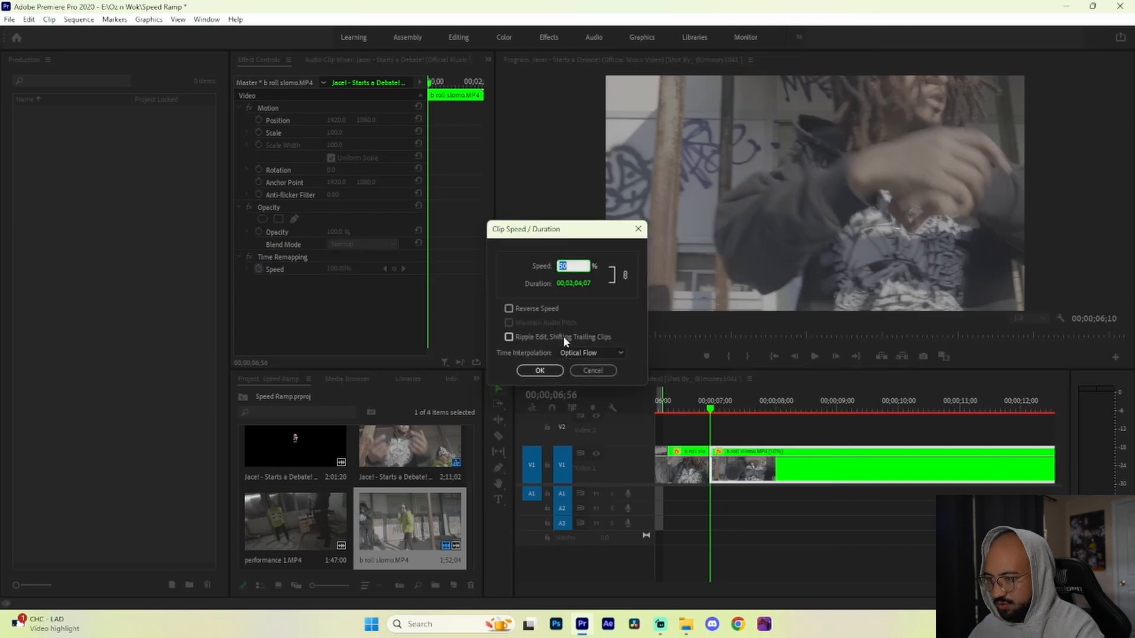
{"action": "type", "text": "200"}
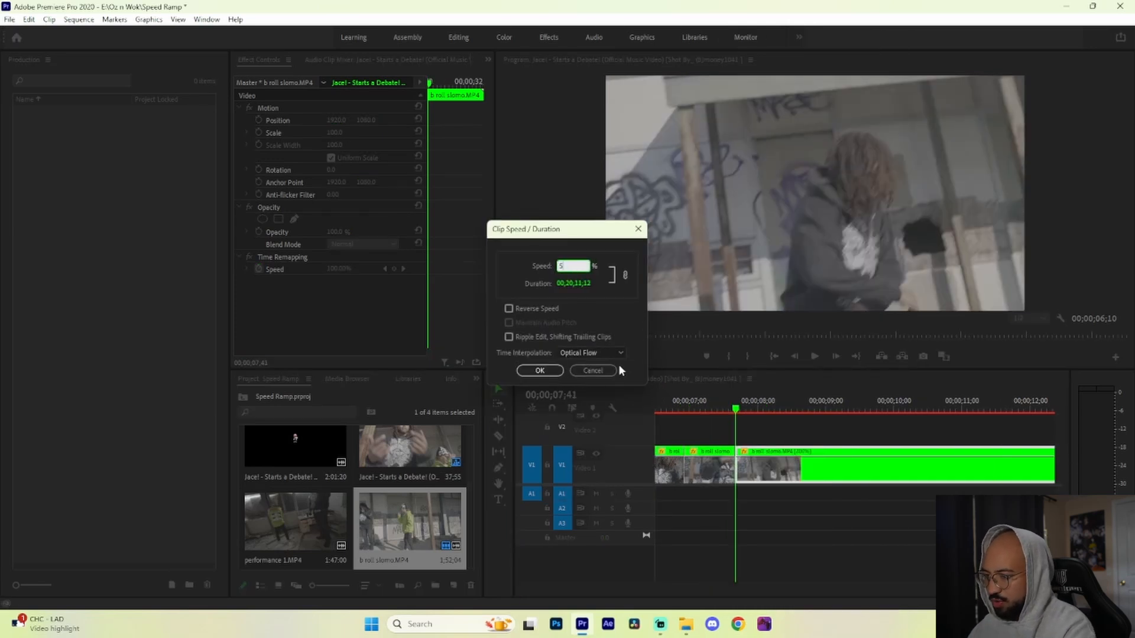
{"action": "type", "text": "0"}
{"action": "left_click", "coordinate": [539, 370]}
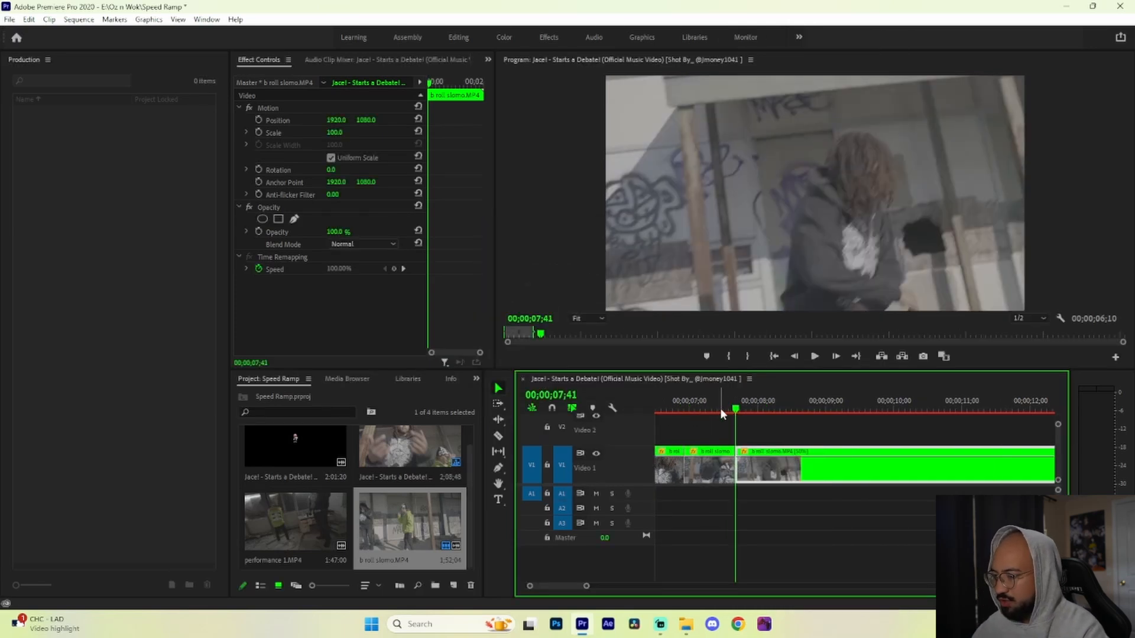
Step: Play the sequence from its beginning to review the alternating slow and fast segments
{"action": "left_click", "coordinate": [728, 409]}
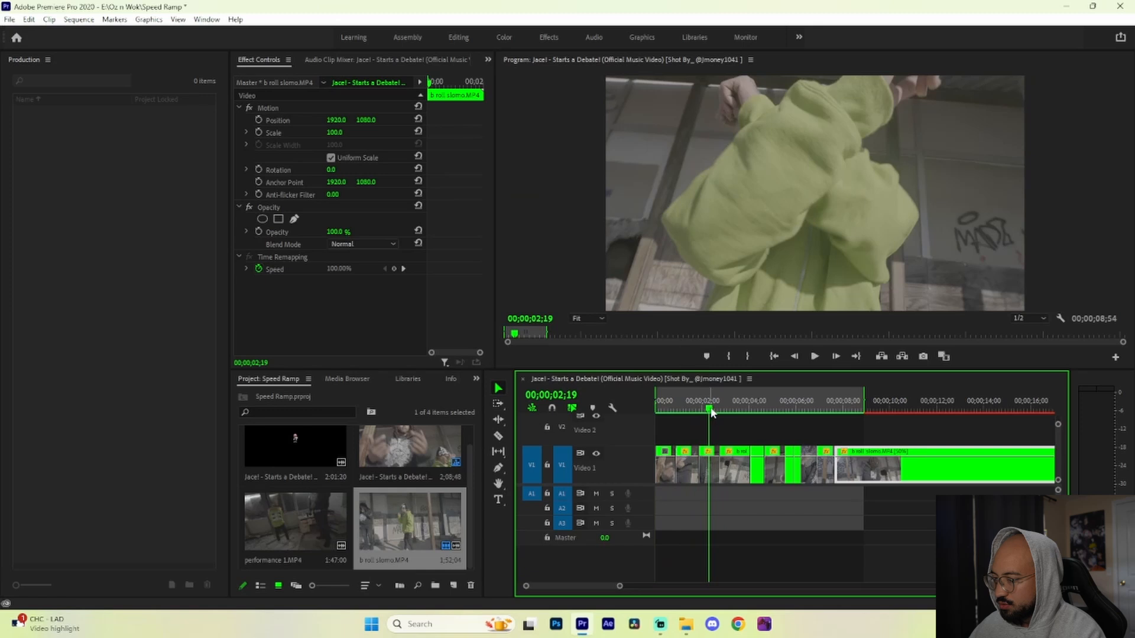
{"action": "left_click_drag", "start_coordinate": [709, 409], "coordinate": [622, 414]}
{"action": "key", "text": "space"}
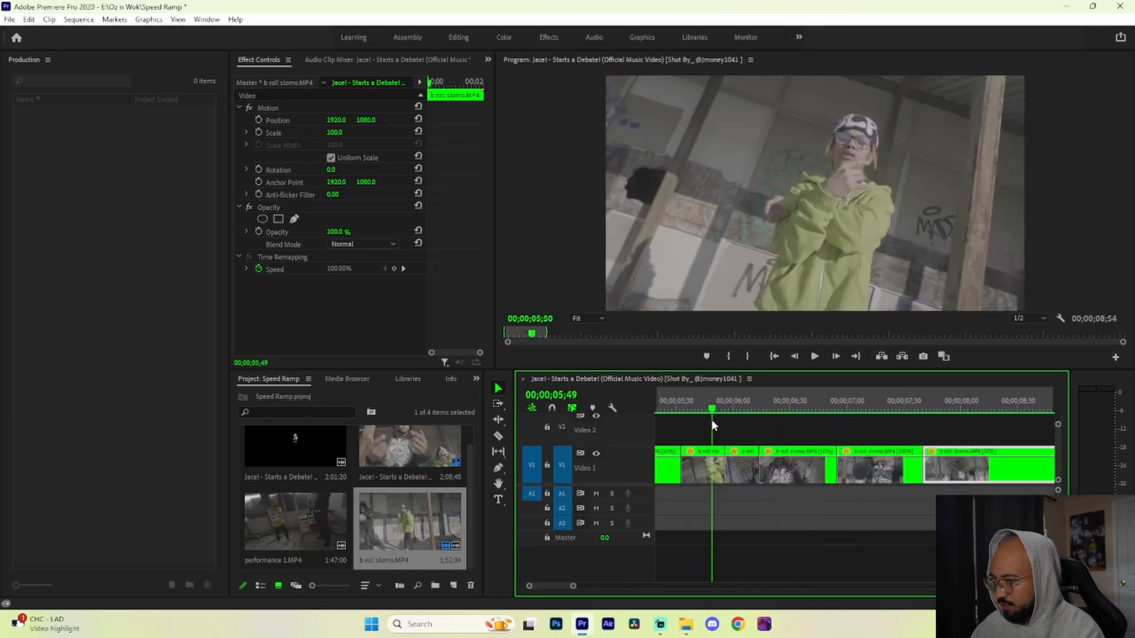
Step: Move to the cut at 00;00;05;56 and create a new adjustment layer with the default settings
{"action": "left_click_drag", "start_coordinate": [712, 422], "coordinate": [725, 424]}
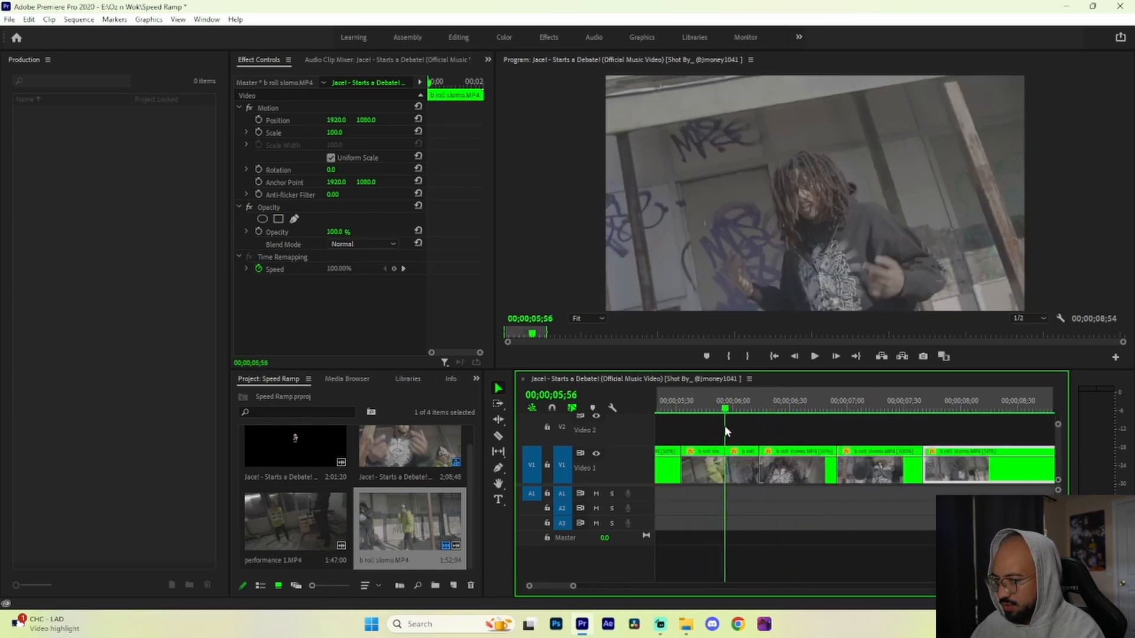
{"action": "right_click", "coordinate": [449, 564]}
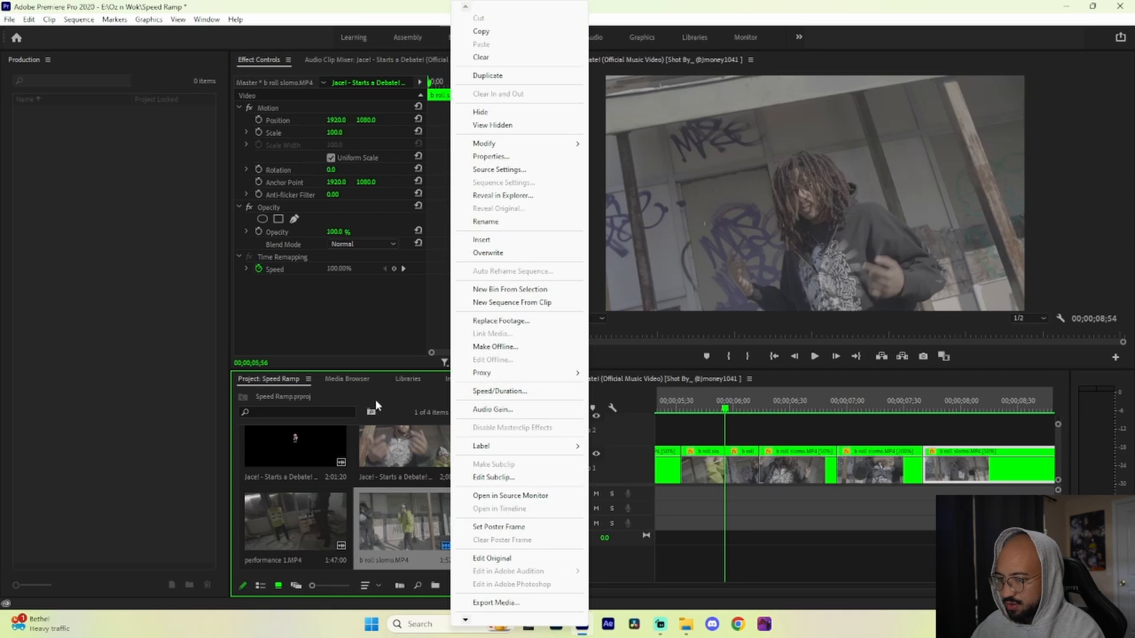
{"action": "left_click", "coordinate": [380, 396]}
{"action": "right_click", "coordinate": [380, 396]}
{"action": "mouse_move", "coordinate": [424, 216]}
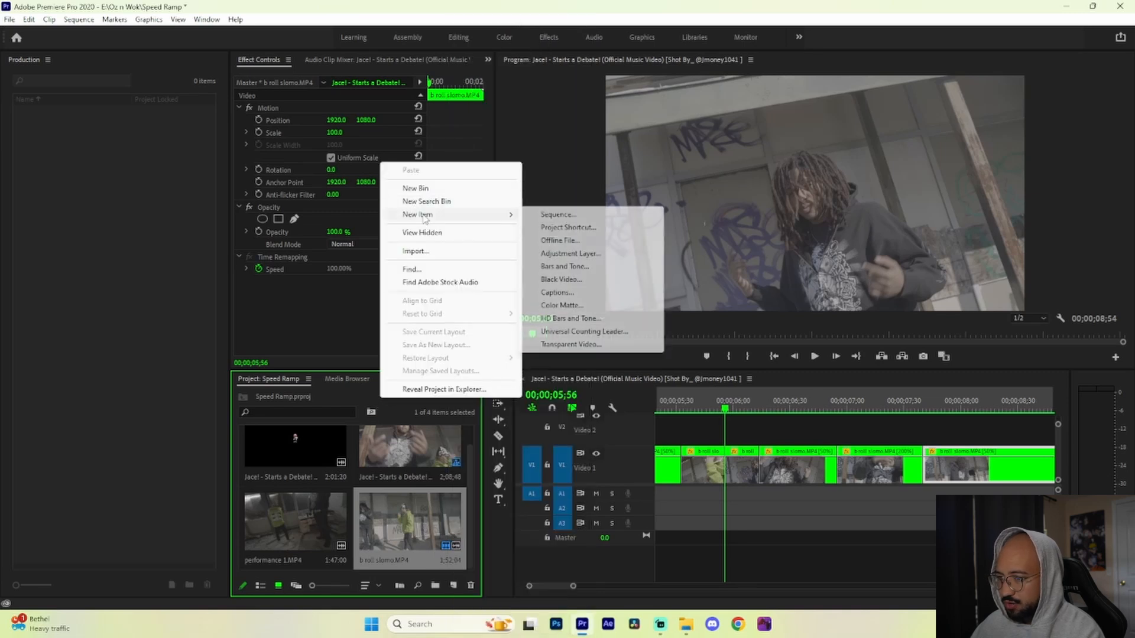
{"action": "left_click", "coordinate": [570, 254]}
{"action": "left_click", "coordinate": [586, 350]}
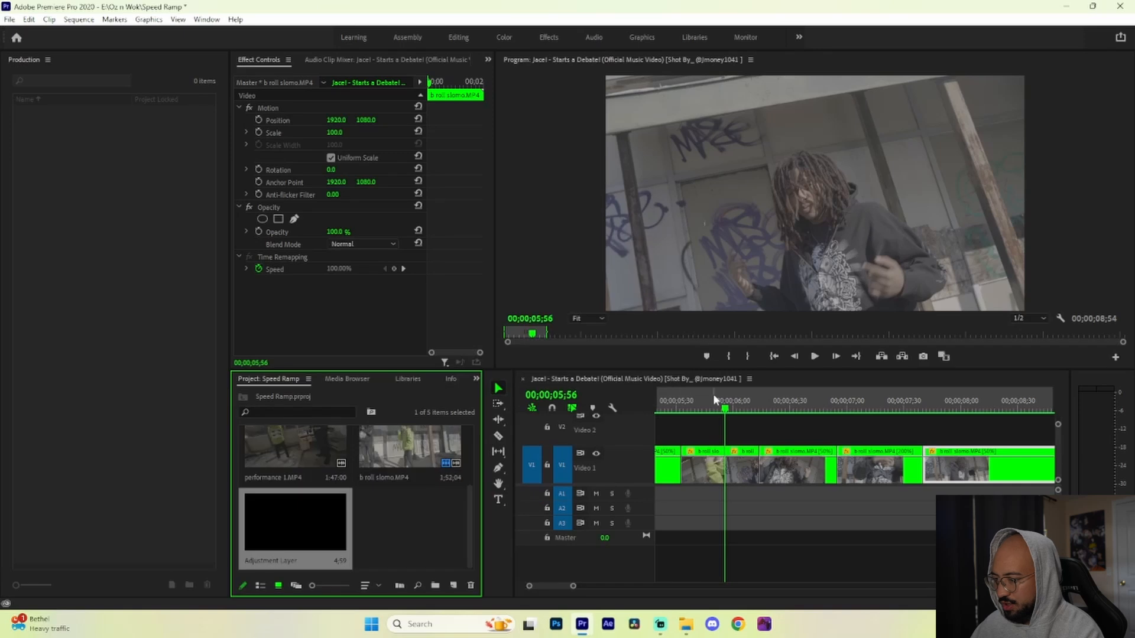
Step: Place the adjustment layer on V2 over the 00;00;05;56 cut and shorten it to a few frames on both sides, ending at 00;00;06;00
{"action": "left_click_drag", "start_coordinate": [566, 458], "coordinate": [757, 431]}
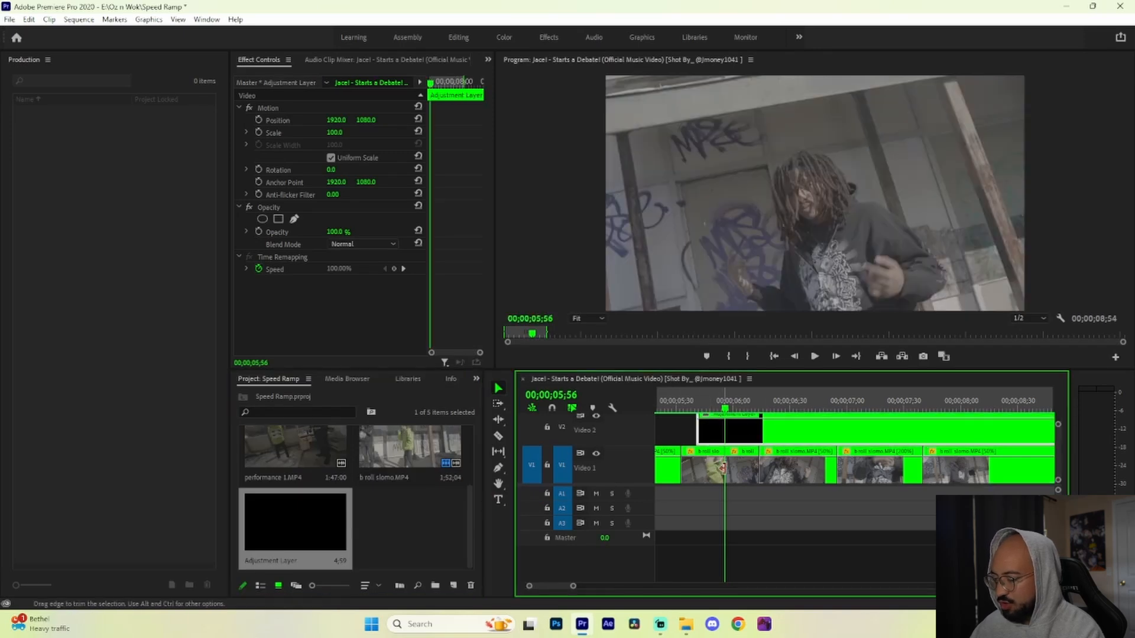
{"action": "mouse_move", "coordinate": [727, 430]}
{"action": "left_mouse_down"}
{"action": "mouse_move", "coordinate": [761, 436]}
{"action": "mouse_move", "coordinate": [719, 433]}
{"action": "left_mouse_up"}
{"action": "key", "text": "Delete"}
{"action": "key", "text": "shift+Left"}
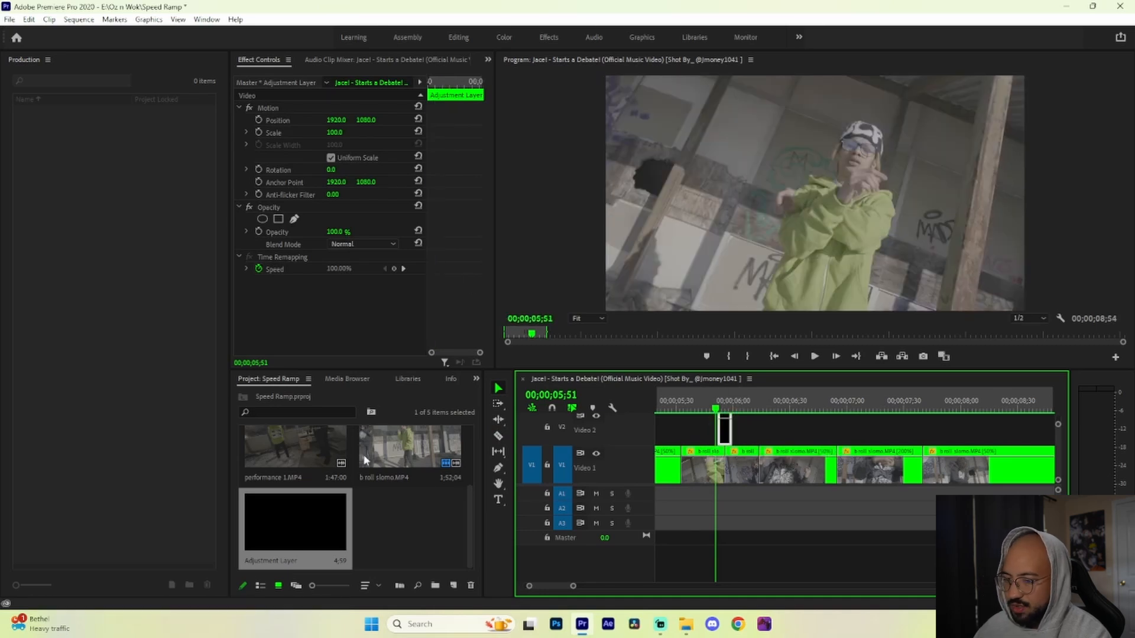
Step: Find the Brightness & Contrast effect by searching for "bright" and apply it to the short adjustment layer
{"action": "left_click", "coordinate": [473, 380]}
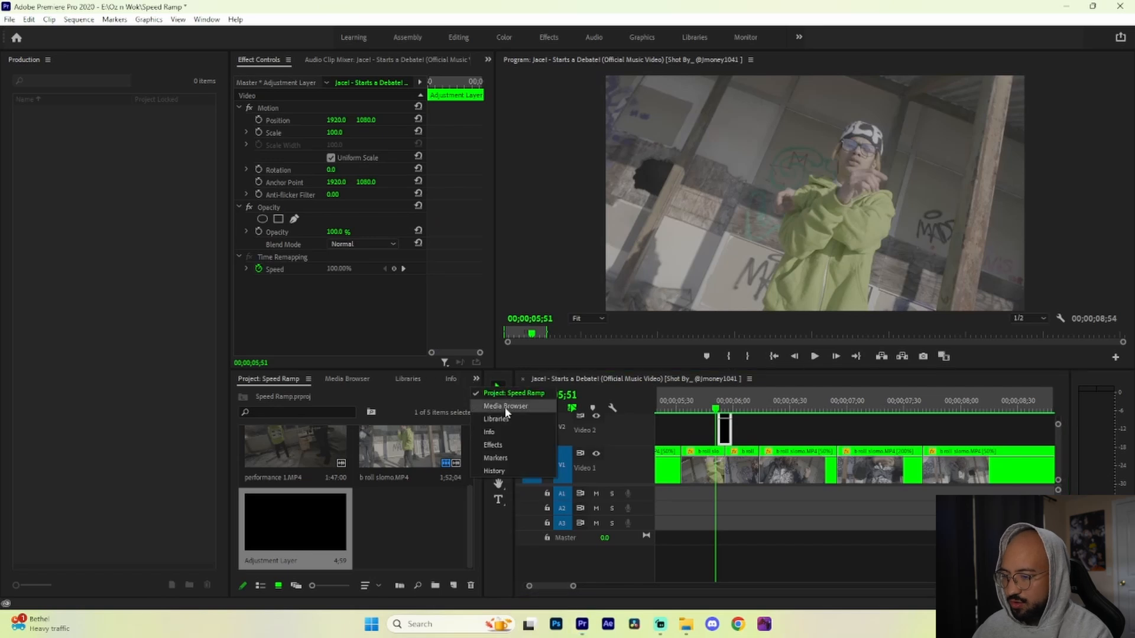
{"action": "left_click", "coordinate": [492, 445]}
{"action": "left_click", "coordinate": [328, 395]}
{"action": "type", "text": "bright"}
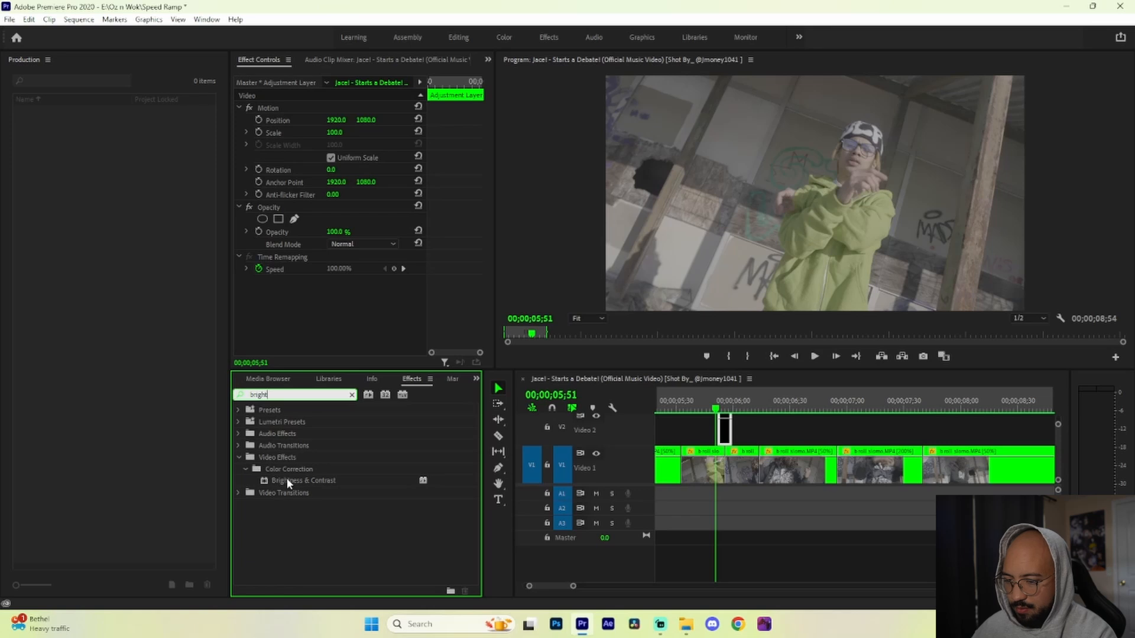
{"action": "left_click_drag", "start_coordinate": [288, 483], "coordinate": [634, 471]}
{"action": "left_click_drag", "start_coordinate": [725, 430], "coordinate": [724, 424]}
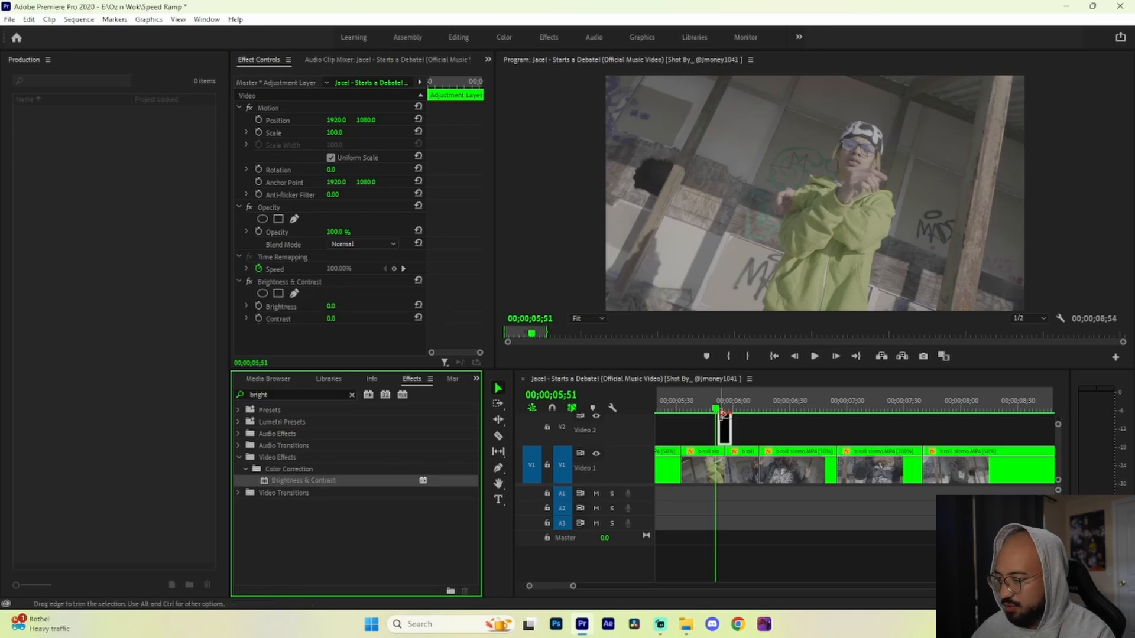
Step: Keyframe the adjustment layer's Brightness from 0 at its start to 100 at 00;00;05;56 and back to 0 at 00;00;06;00
{"action": "left_click", "coordinate": [258, 307]}
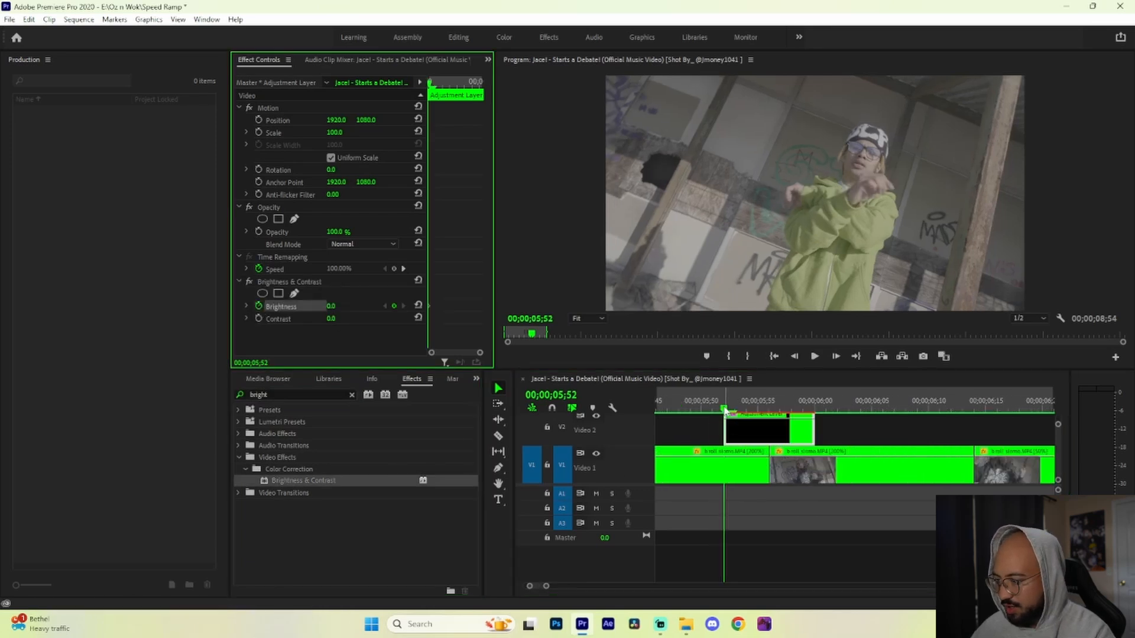
{"action": "left_click_drag", "start_coordinate": [725, 410], "coordinate": [769, 413]}
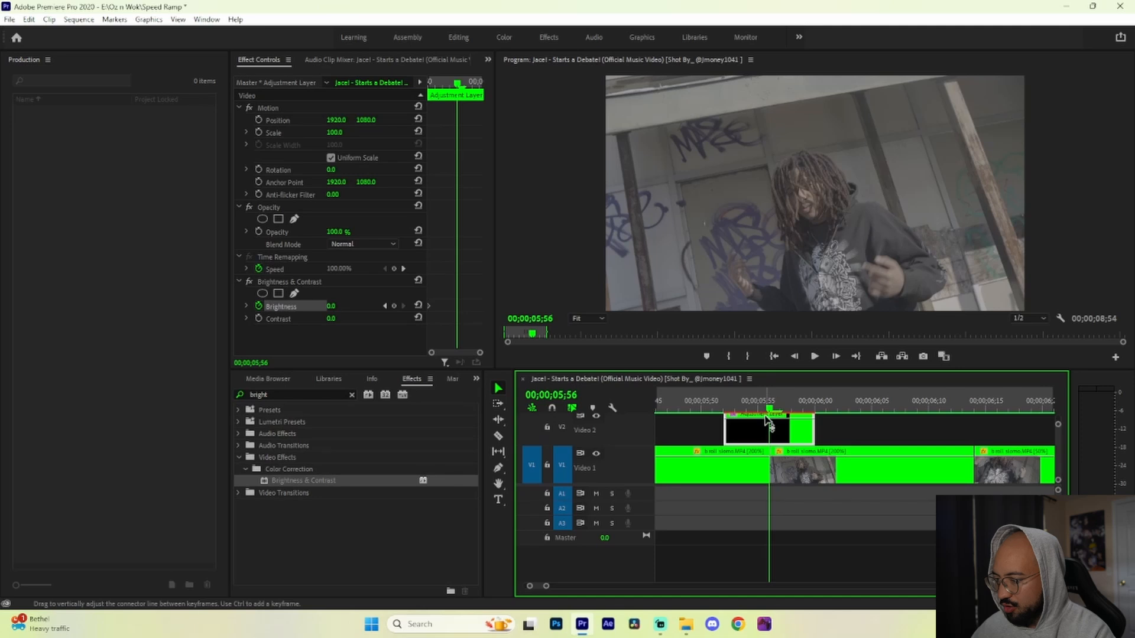
{"action": "left_click", "coordinate": [331, 307]}
{"action": "type", "text": "100"}
{"action": "key", "text": "Return"}
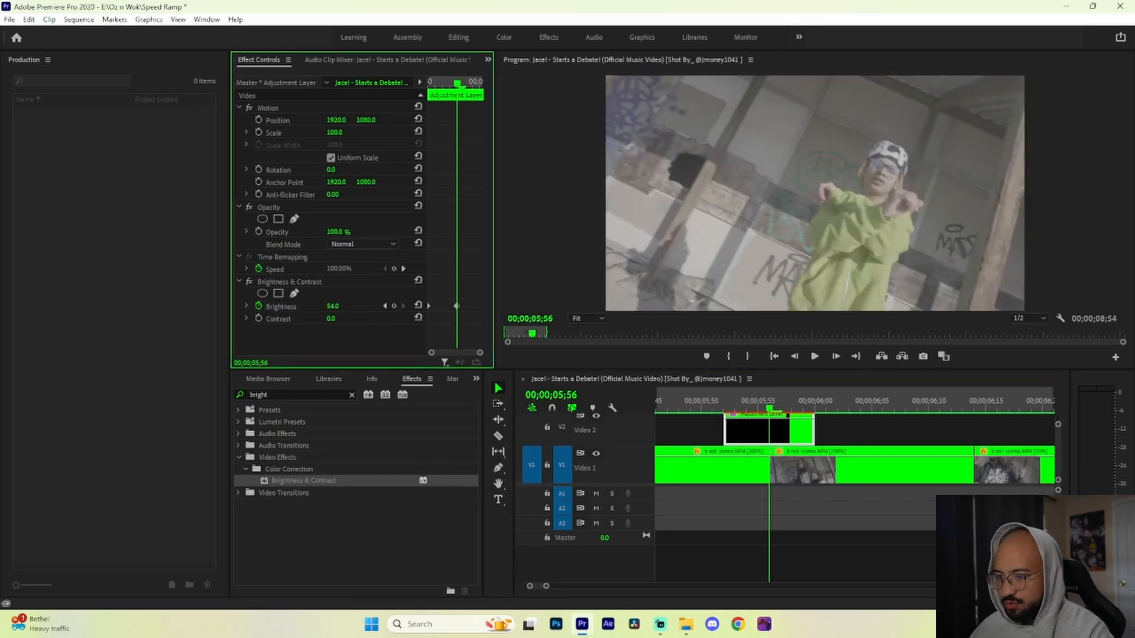
{"action": "left_click_drag", "start_coordinate": [802, 409], "coordinate": [812, 417]}
{"action": "left_click", "coordinate": [334, 307]}
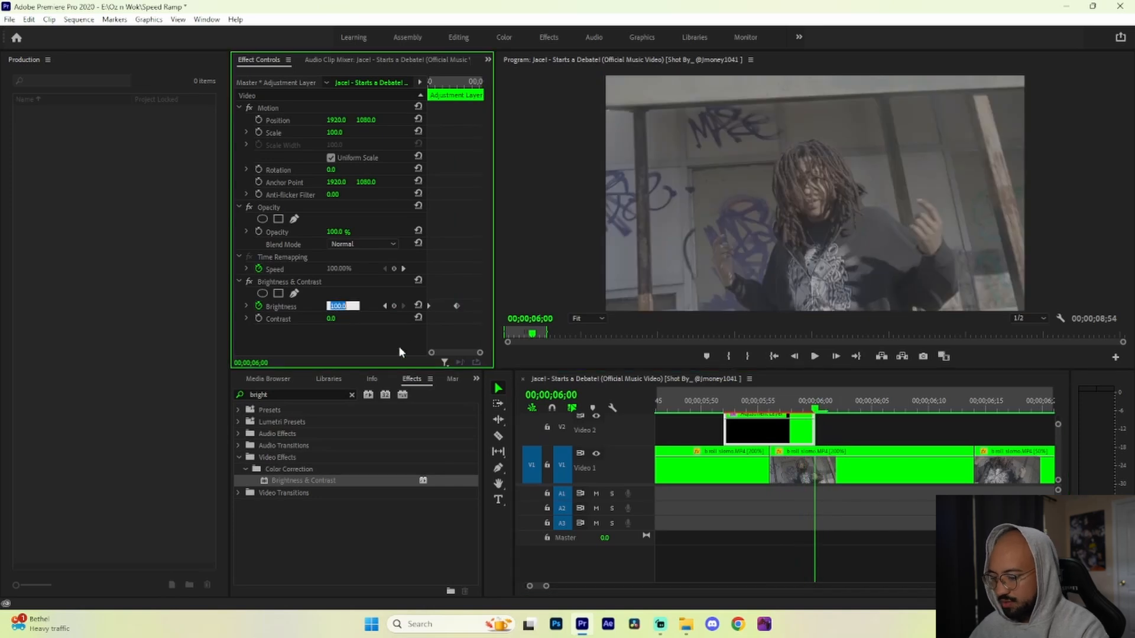
{"action": "type", "text": "0"}
{"action": "key", "text": "Return"}
Step: Duplicate the adjustment layer onto the V3 and V4 tracks directly above the original
{"action": "left_click_drag", "start_coordinate": [1058, 424], "coordinate": [1068, 362]}
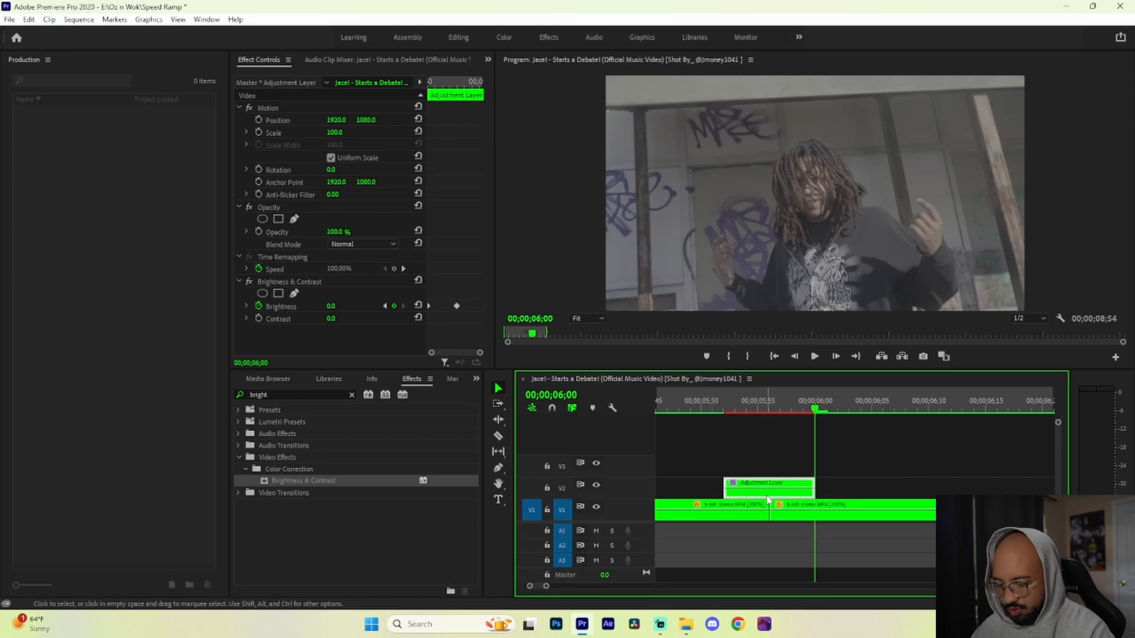
{"action": "left_click_drag", "start_coordinate": [770, 498], "coordinate": [760, 447]}
Step: Play back the brightness flash around the 00;00;05;56 cut, and play the sequence from its beginning
{"action": "left_click_drag", "start_coordinate": [815, 409], "coordinate": [713, 441]}
{"action": "scroll", "coordinate": [798, 428], "scroll_direction": "down", "scroll_amount": 5}
{"action": "left_click", "coordinate": [790, 410]}
{"action": "key", "text": "space"}
{"action": "key", "text": "space"}
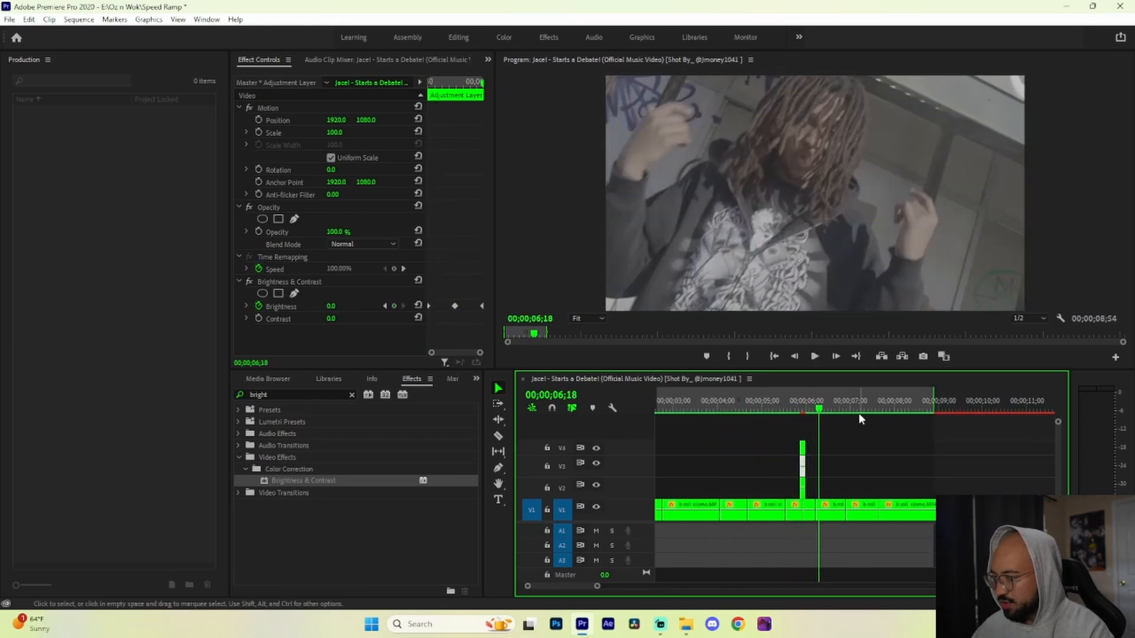
{"action": "left_click_drag", "start_coordinate": [818, 410], "coordinate": [649, 418]}
{"action": "key", "text": "space"}
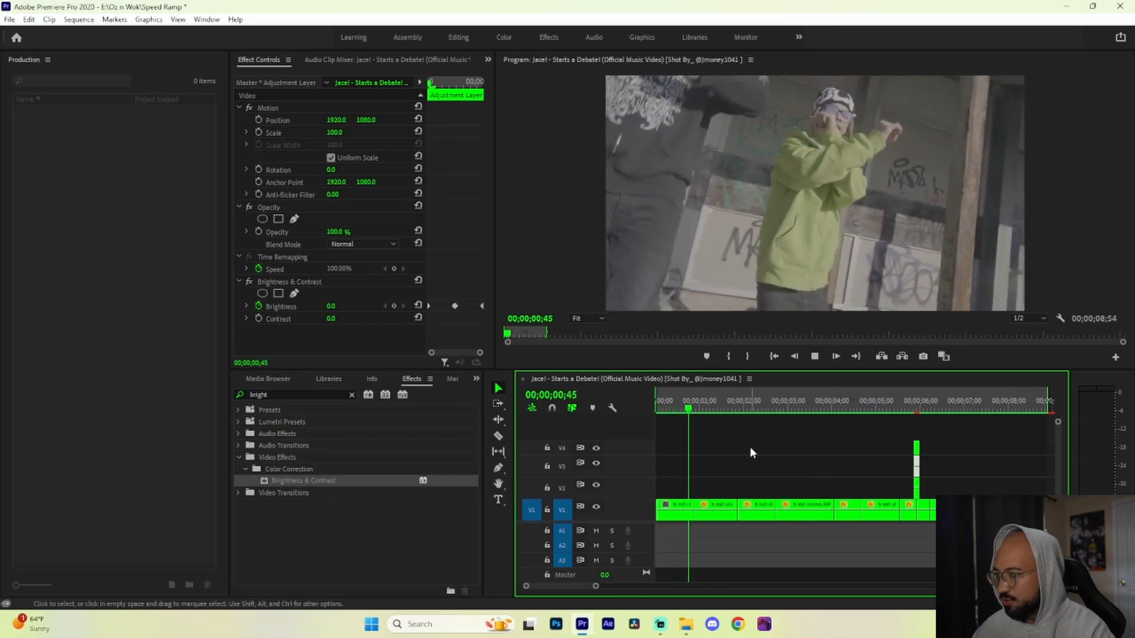